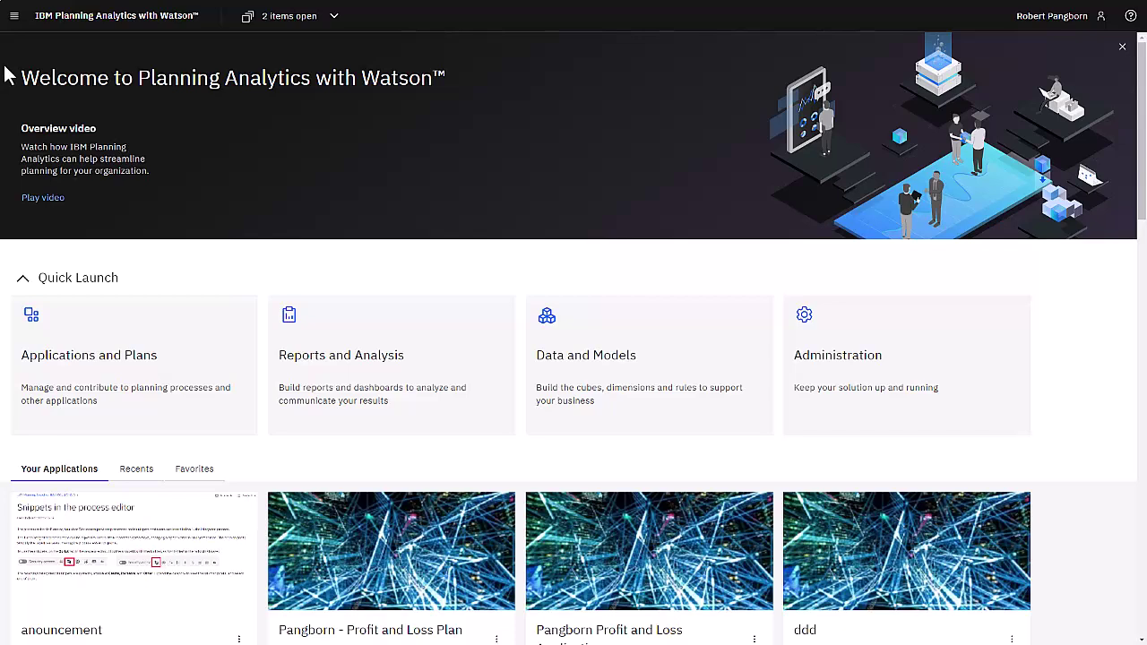
- Create a new blank book
{"action": "left_click", "coordinate": [14, 16]}
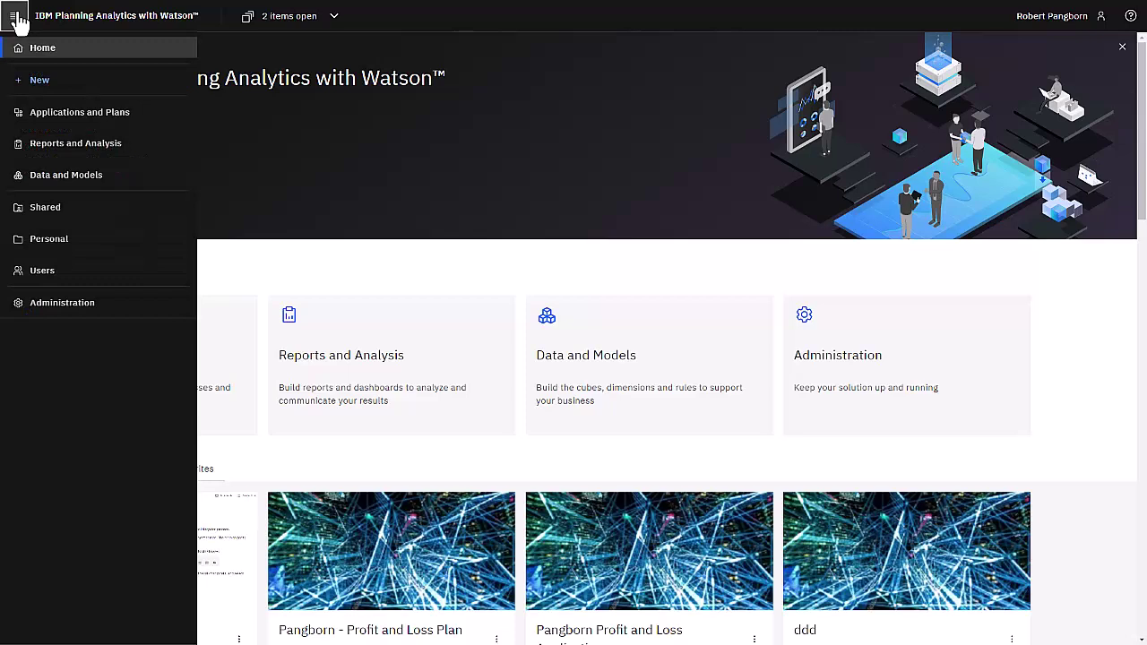
{"action": "left_click", "coordinate": [49, 90]}
{"action": "left_click", "coordinate": [224, 119]}
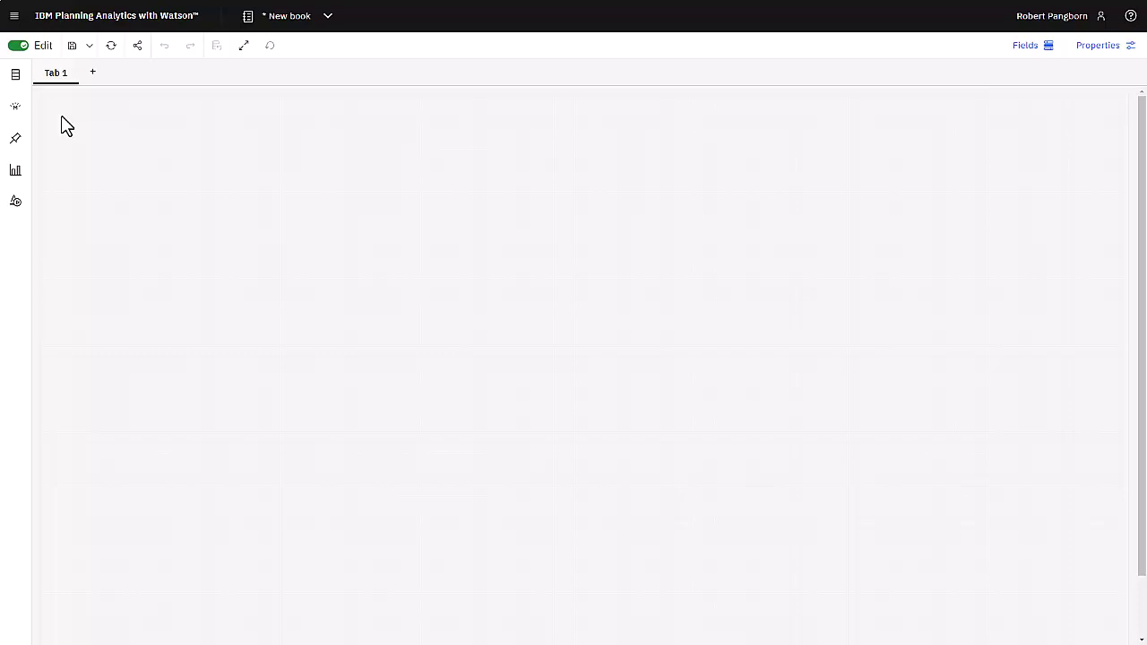
- Rename the first tab from Tab 1 to 'Income'
{"action": "right_click", "coordinate": [50, 82]}
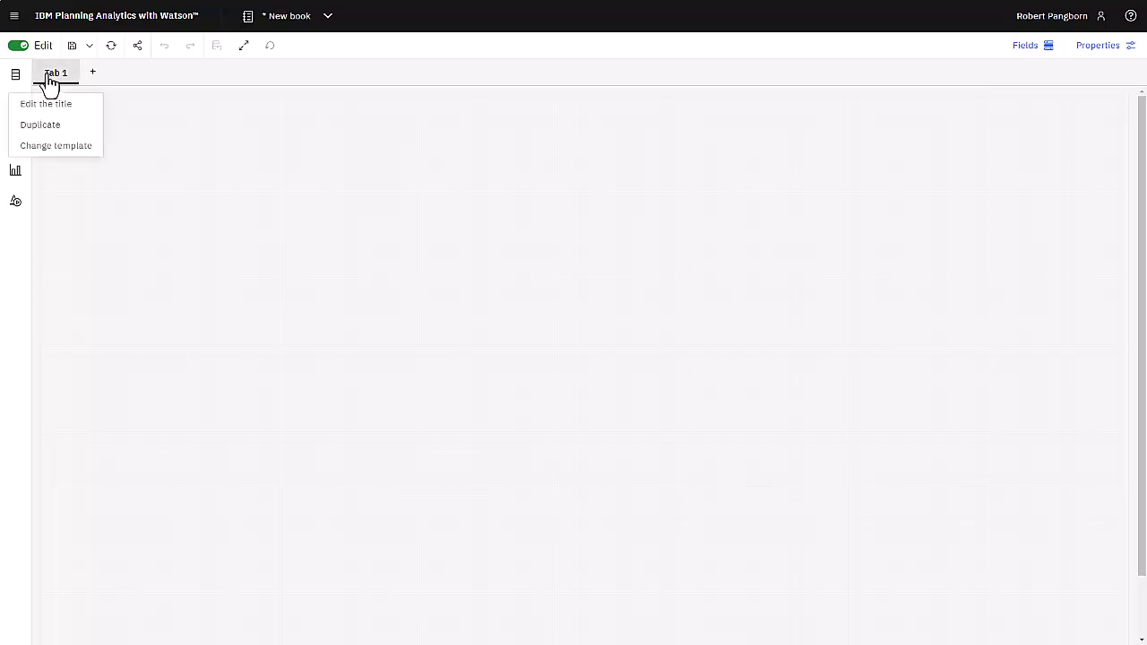
{"action": "left_click", "coordinate": [61, 105]}
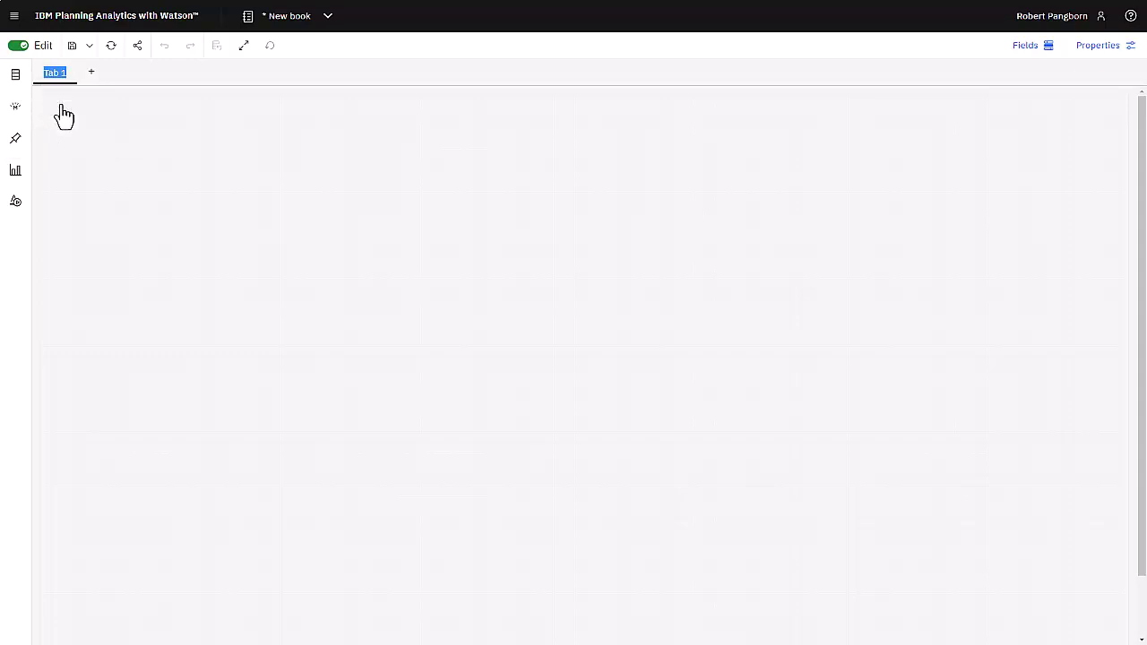
{"action": "type", "text": "Income"}
{"action": "left_click", "coordinate": [38, 109]}
- Place a text box reading 'Income Statement Analysis' at the top and widen it
{"action": "left_click", "coordinate": [17, 205]}
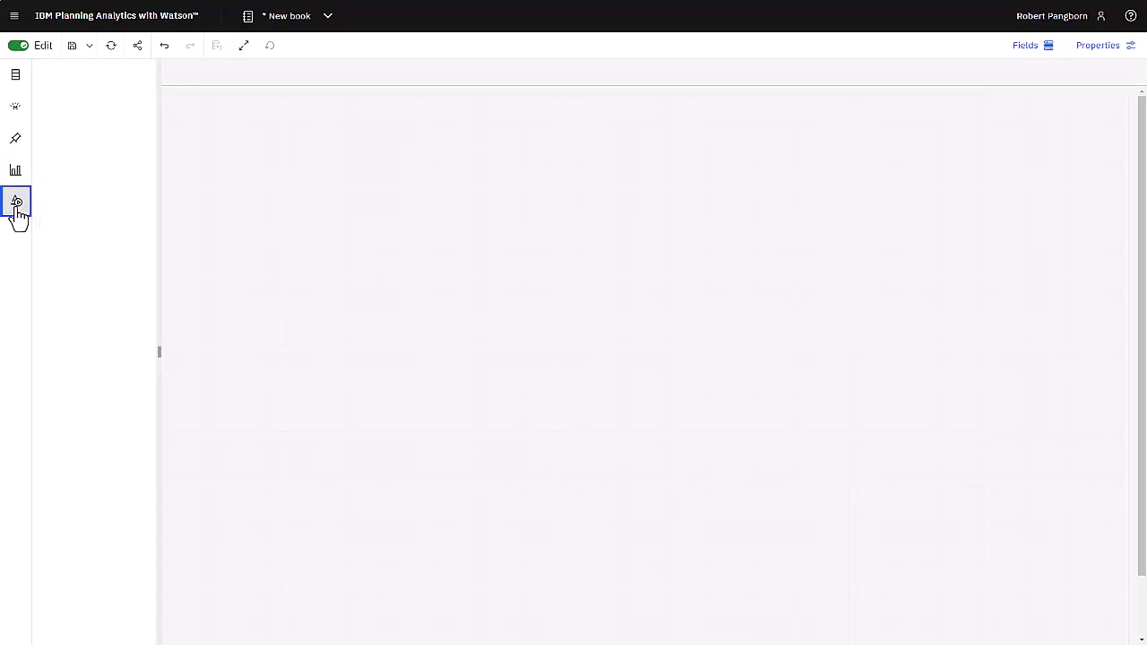
{"action": "left_click_drag", "start_coordinate": [62, 159], "coordinate": [286, 115]}
{"action": "left_click", "coordinate": [295, 135]}
{"action": "type", "text": "I"}
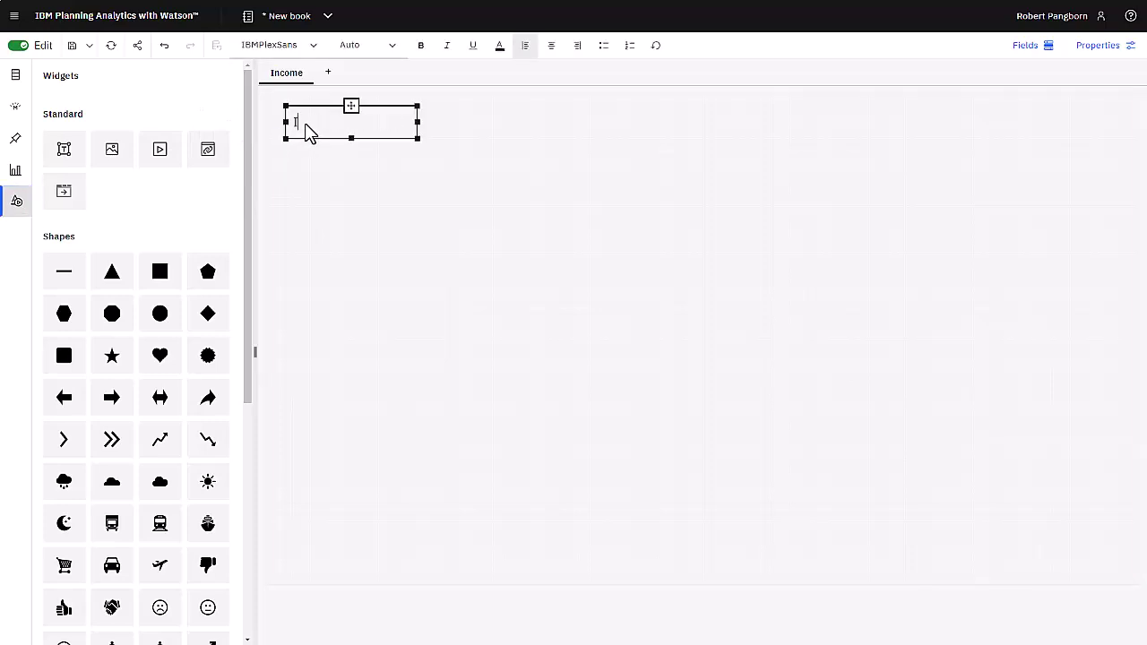
{"action": "type", "text": "ncome Statement Analysis"}
{"action": "left_click", "coordinate": [336, 170]}
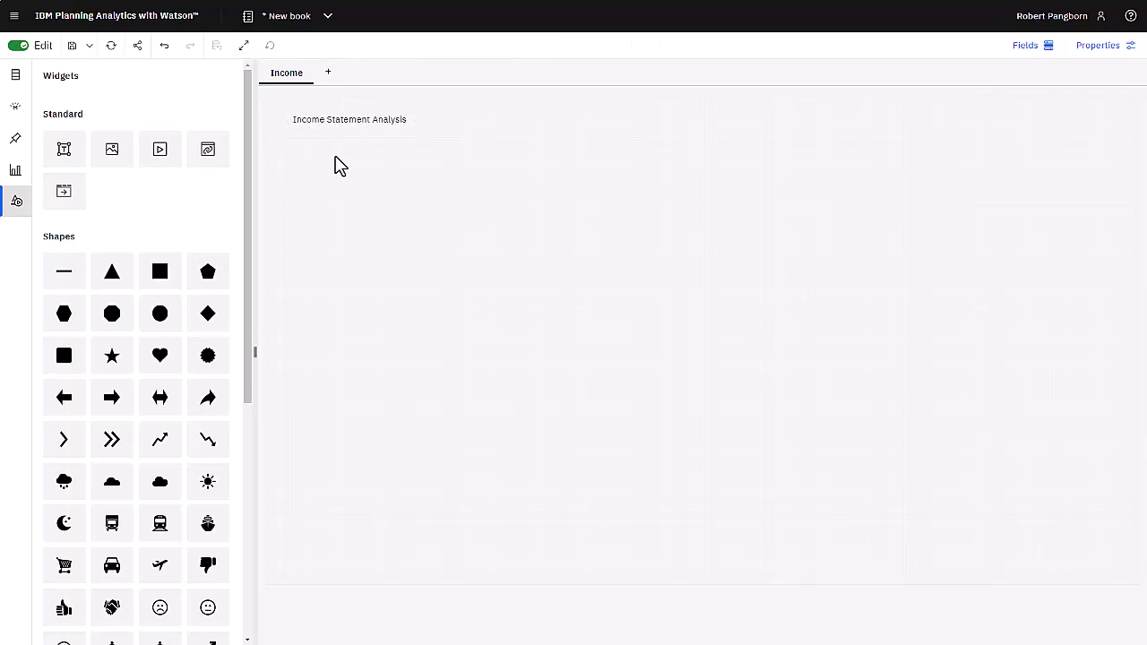
{"action": "left_click", "coordinate": [404, 127]}
{"action": "left_click_drag", "start_coordinate": [425, 123], "coordinate": [511, 131]}
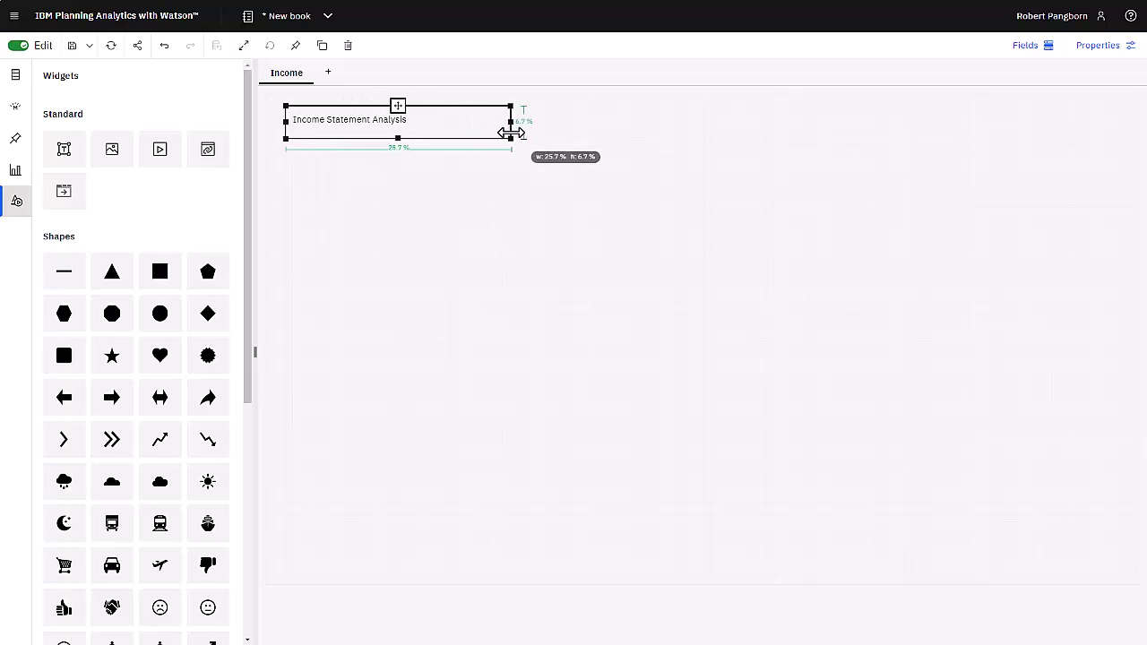
- Format the 'Income Statement Analysis' title text in blue with underline
{"action": "double_click", "coordinate": [298, 123]}
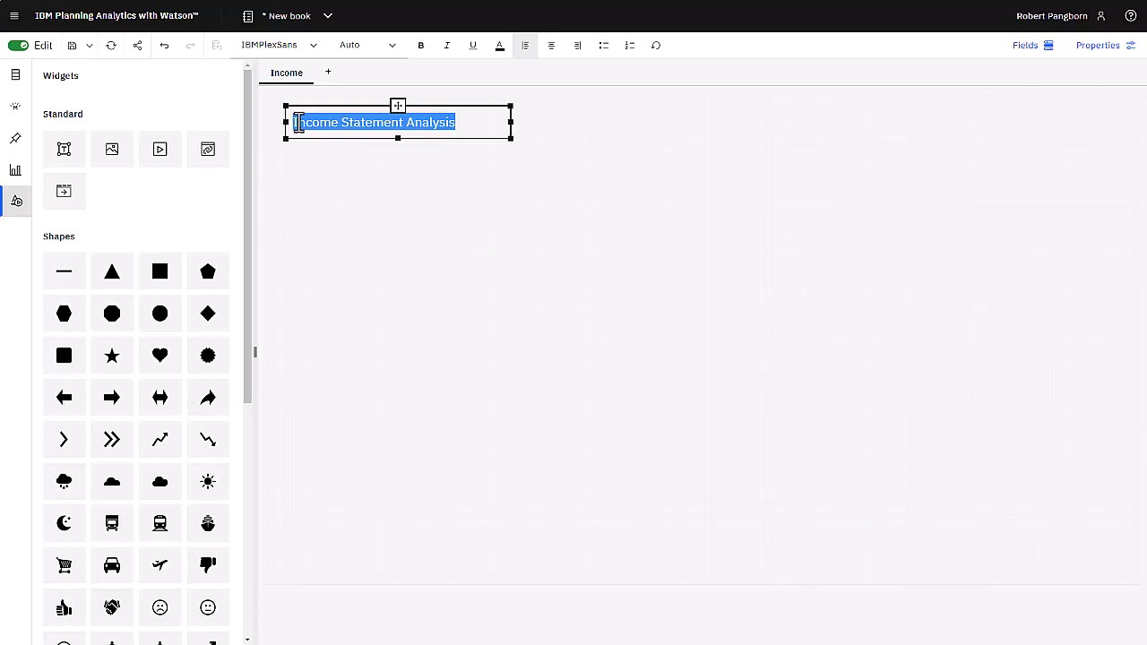
{"action": "left_click", "coordinate": [499, 52]}
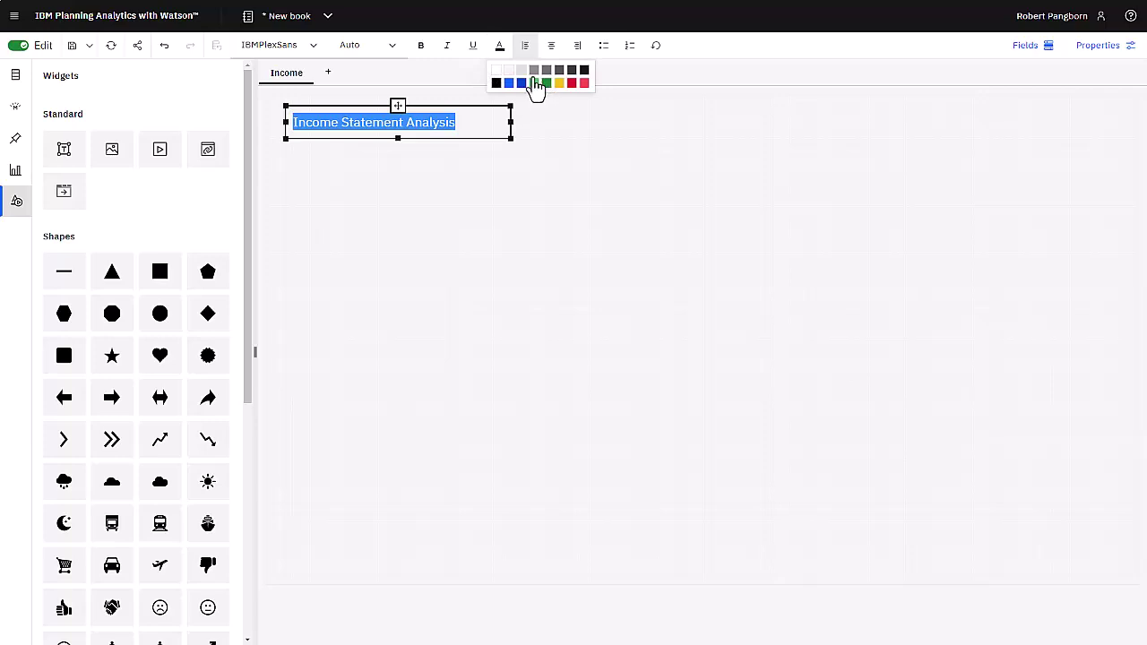
{"action": "left_click", "coordinate": [508, 82]}
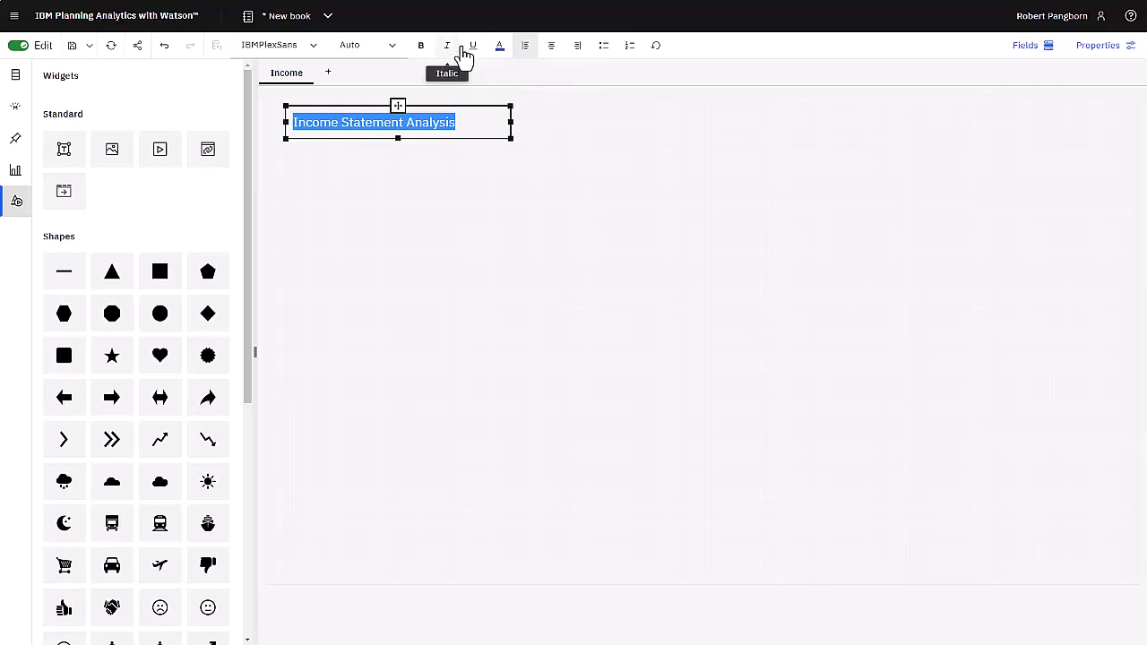
{"action": "left_click", "coordinate": [476, 51]}
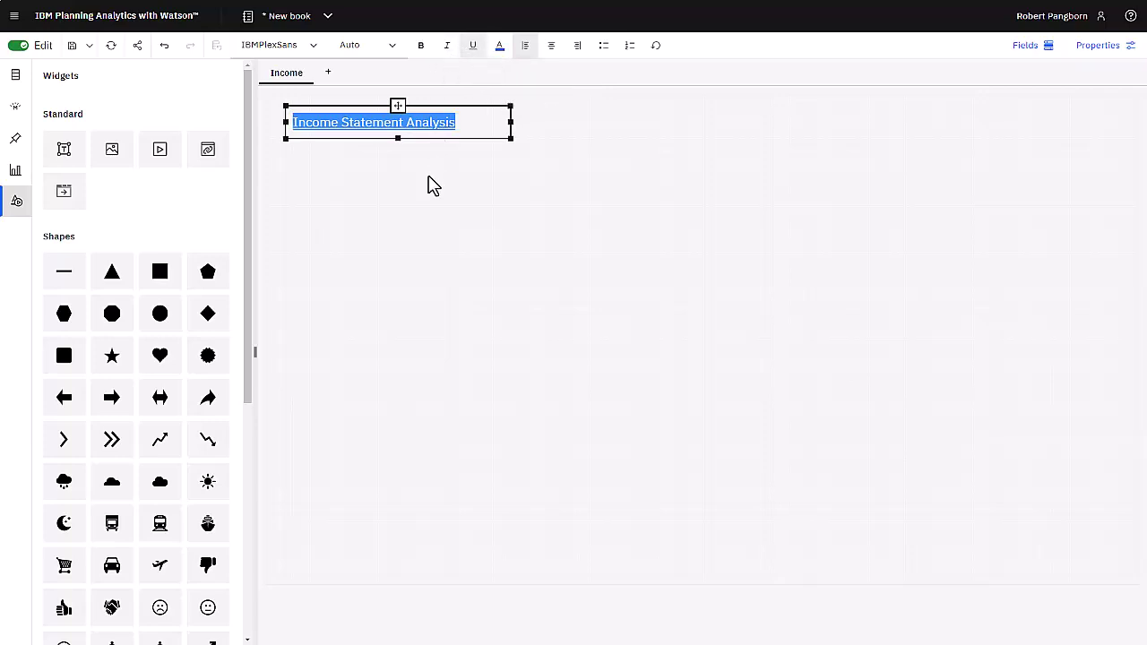
{"action": "left_click", "coordinate": [430, 170]}
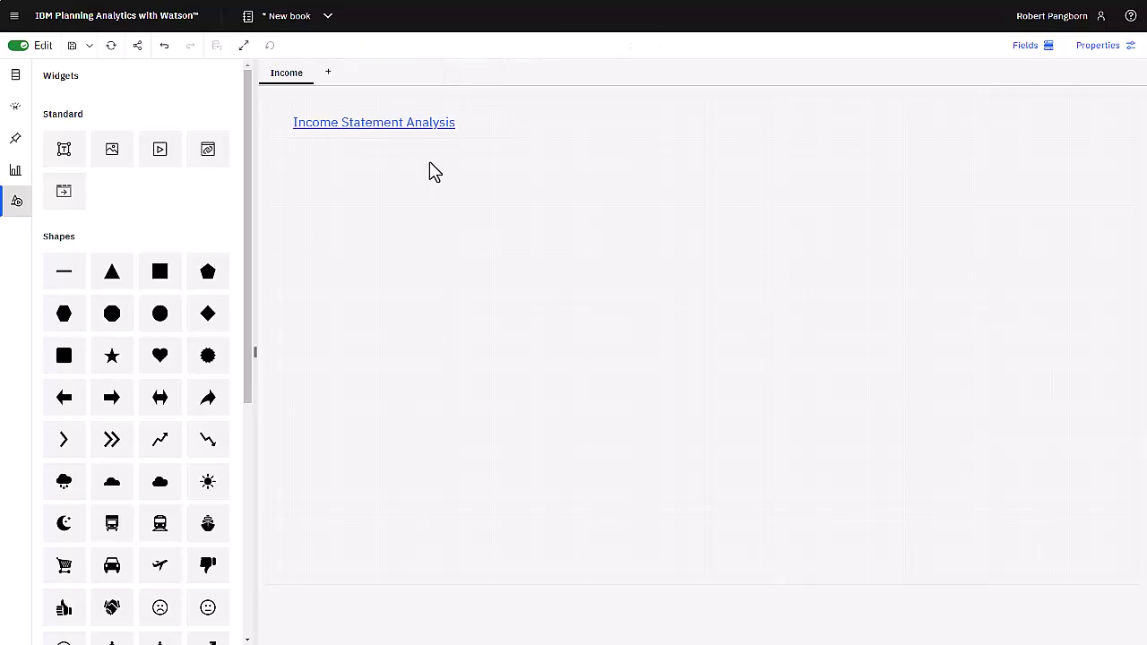
- Expand 24Retail > Cubes > Income Statement > Views and pick up the Analysis view
{"action": "left_click", "coordinate": [16, 77]}
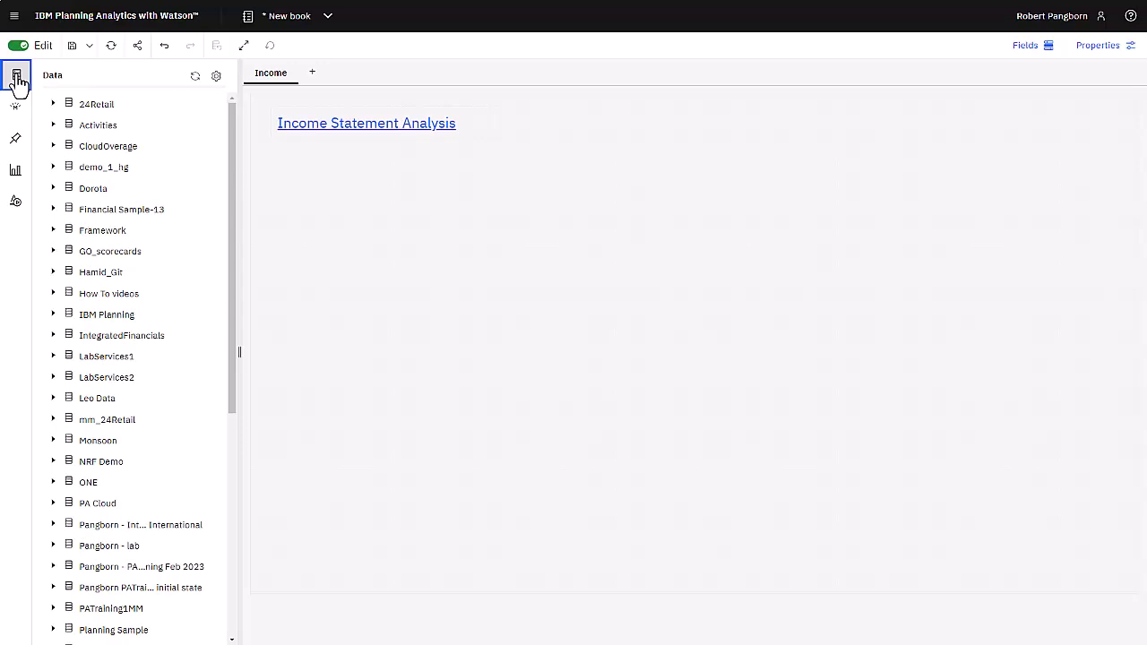
{"action": "left_click", "coordinate": [53, 105]}
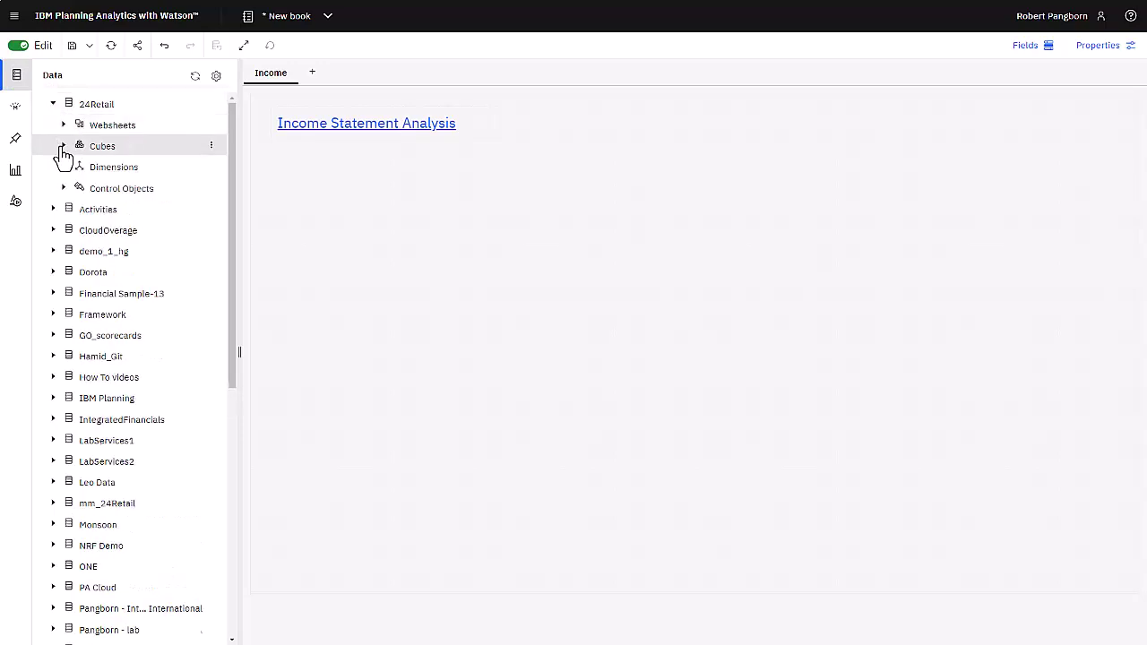
{"action": "left_click", "coordinate": [63, 146]}
{"action": "scroll", "coordinate": [77, 350], "scroll_direction": "down", "scroll_amount": 2}
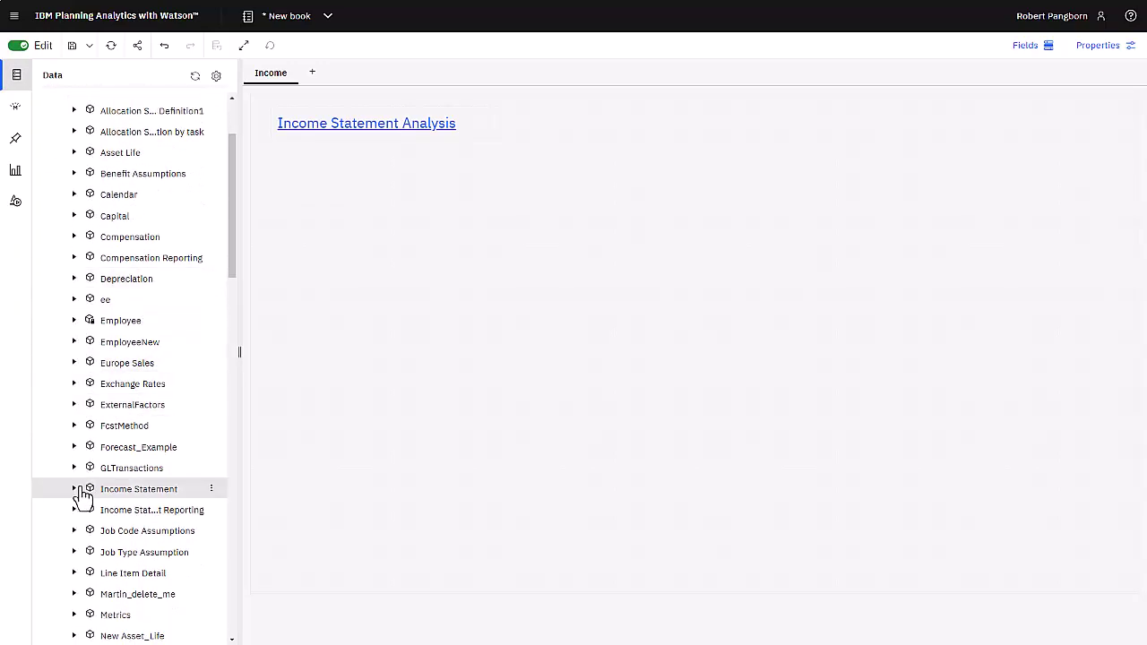
{"action": "left_click", "coordinate": [76, 489]}
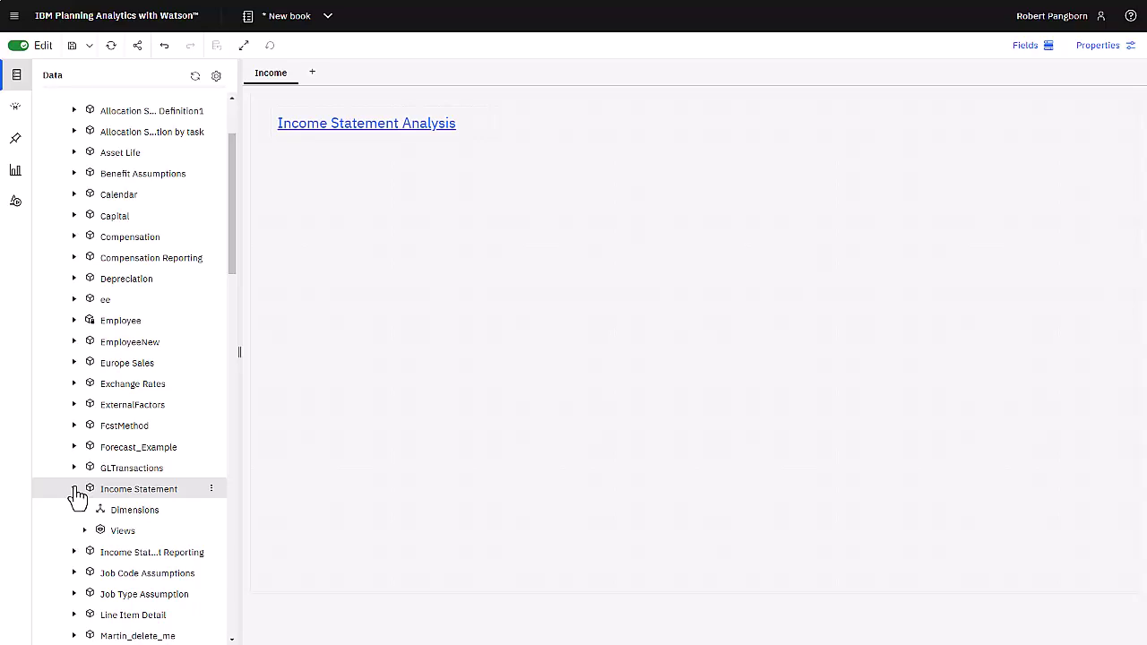
{"action": "right_click", "coordinate": [139, 493]}
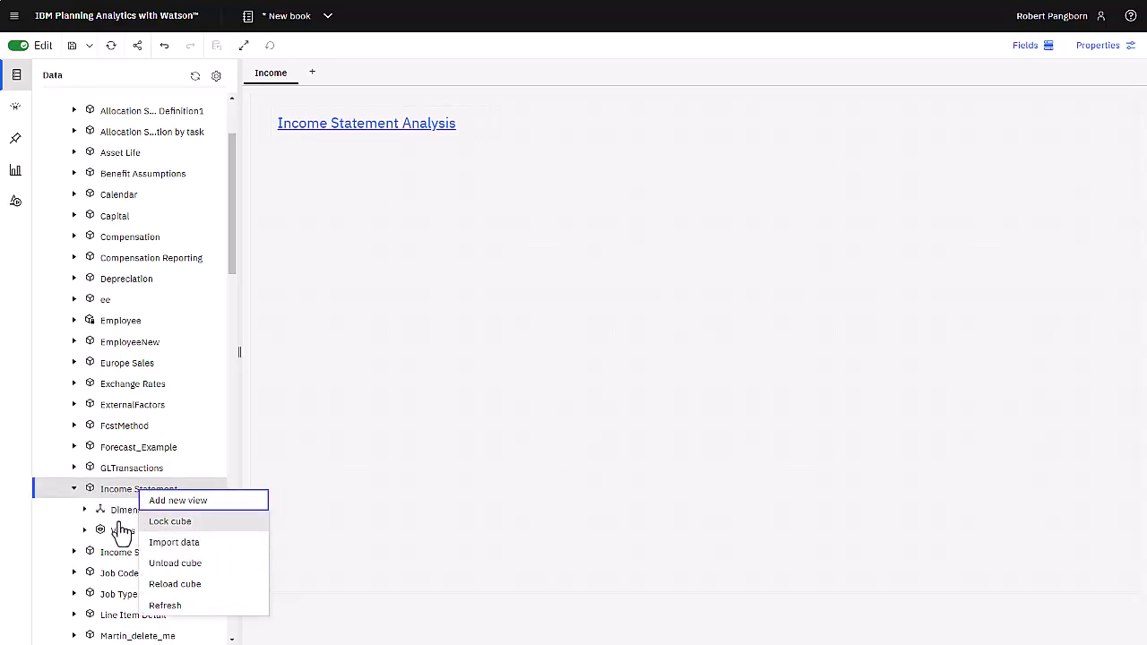
{"action": "left_click", "coordinate": [81, 536]}
{"action": "left_click", "coordinate": [85, 531]}
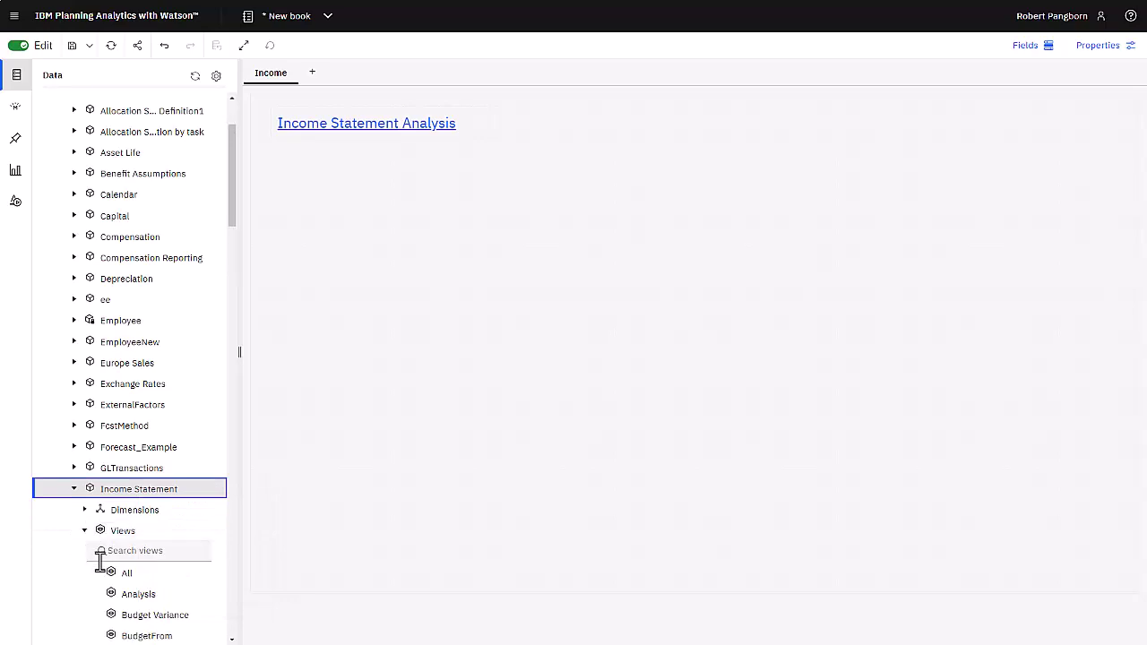
{"action": "left_click_drag", "start_coordinate": [135, 601], "coordinate": [133, 598]}
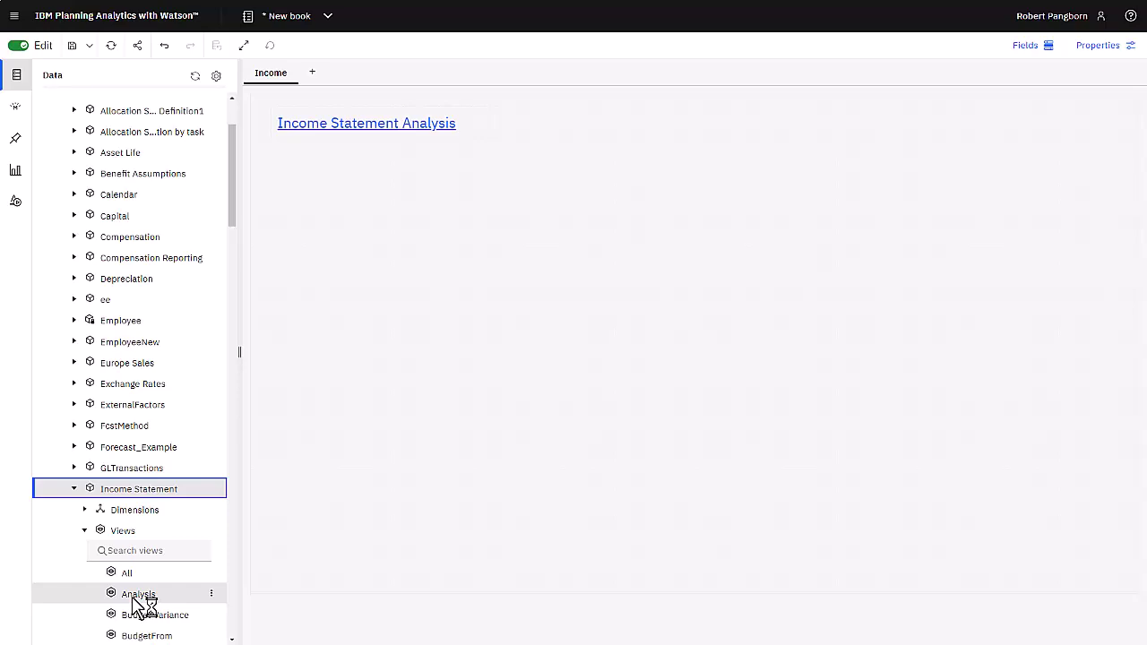
- Drop the Analysis view under the title, narrow its row headers, then duplicate and maximize the copy
{"action": "left_click_drag", "start_coordinate": [134, 599], "coordinate": [323, 215]}
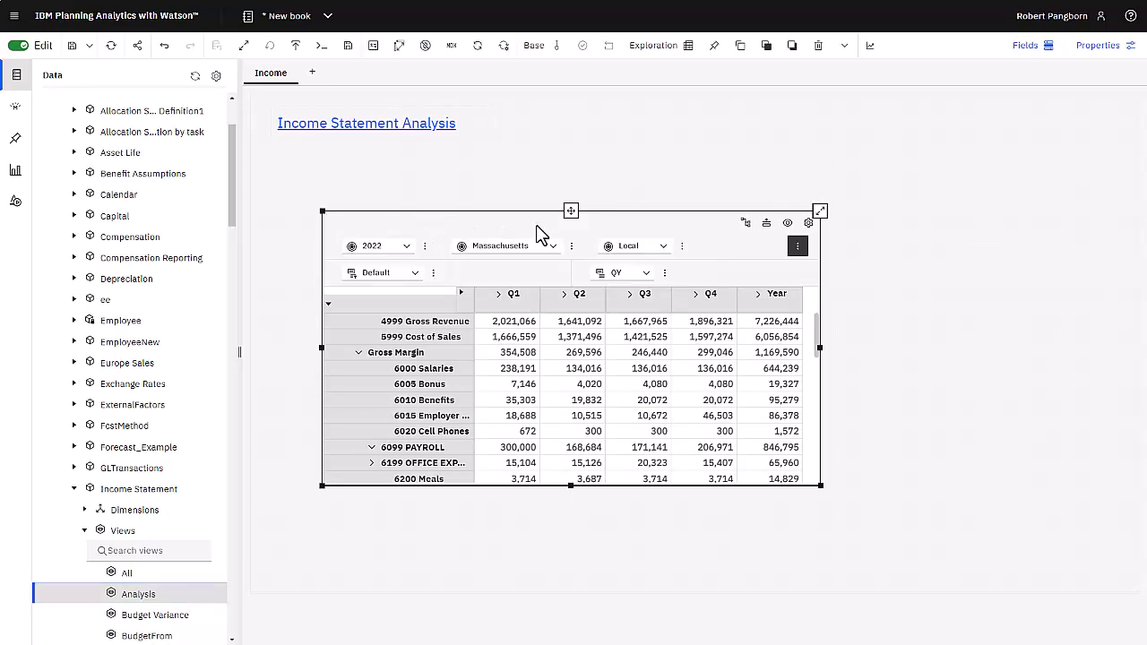
{"action": "left_click_drag", "start_coordinate": [576, 210], "coordinate": [507, 147]}
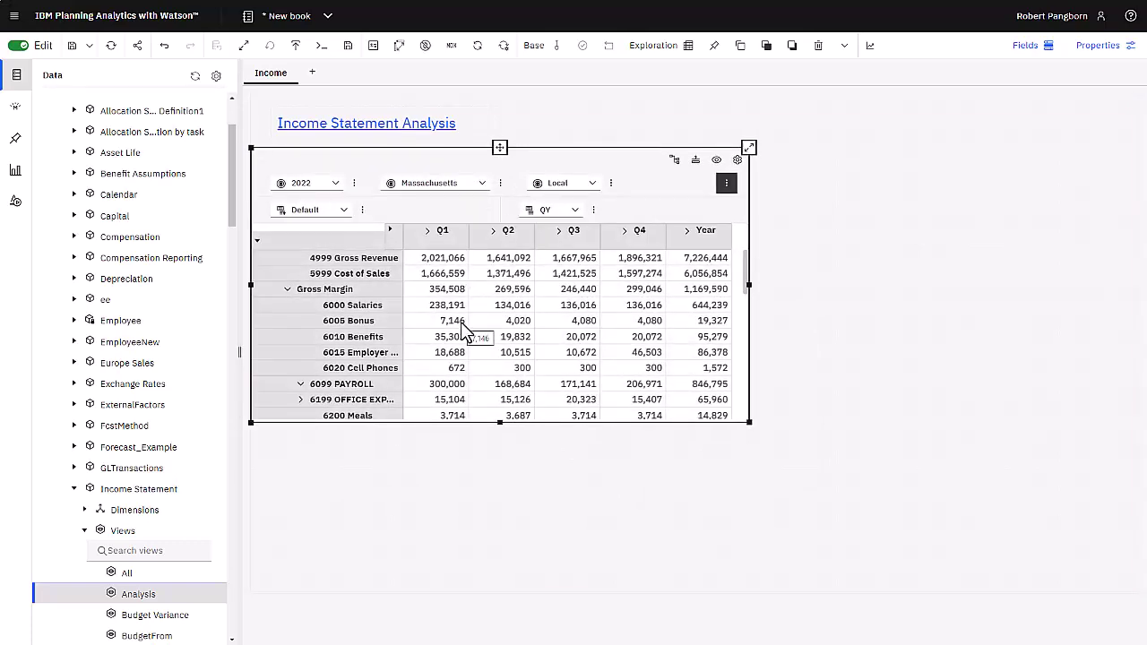
{"action": "left_click_drag", "start_coordinate": [403, 334], "coordinate": [434, 349]}
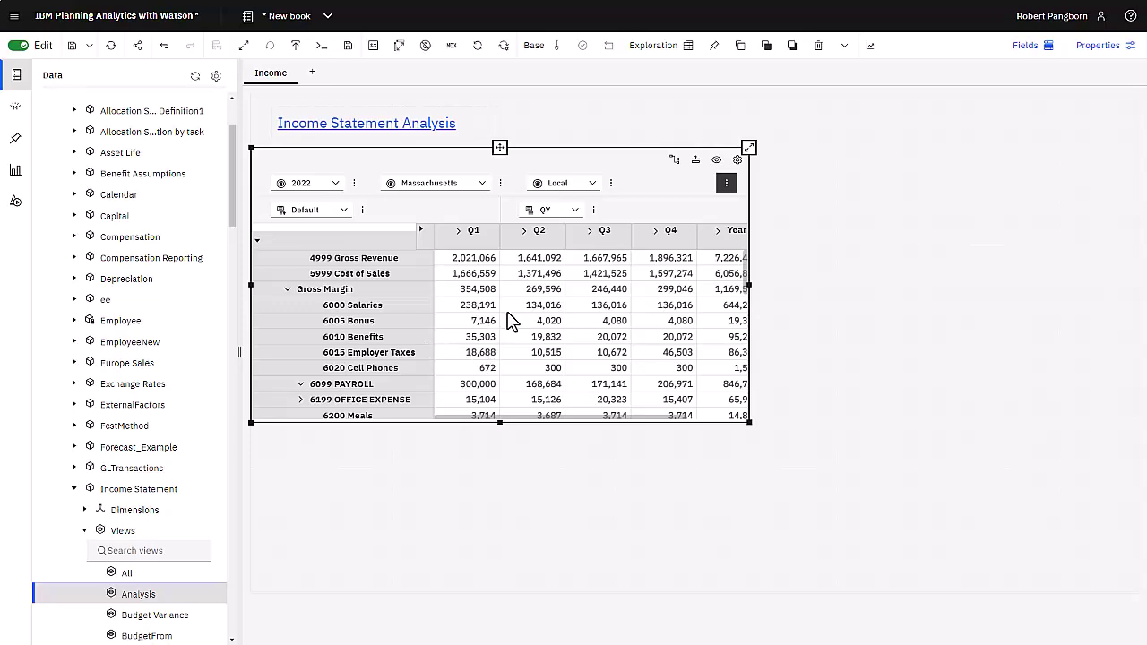
{"action": "left_click", "coordinate": [743, 49]}
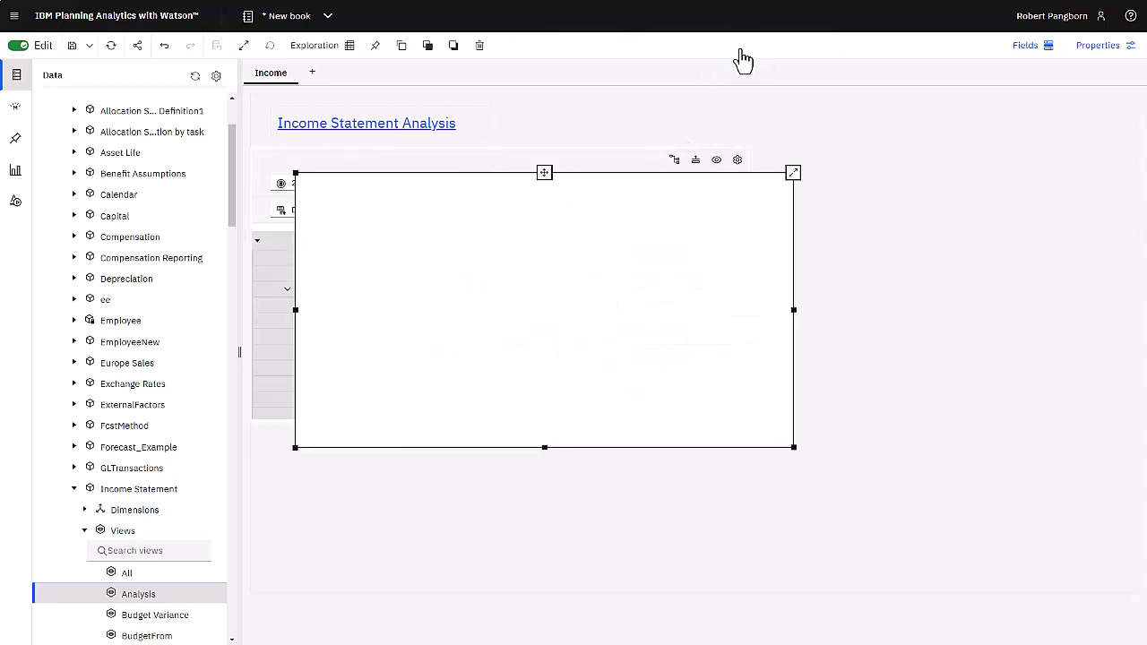
{"action": "left_click", "coordinate": [793, 175]}
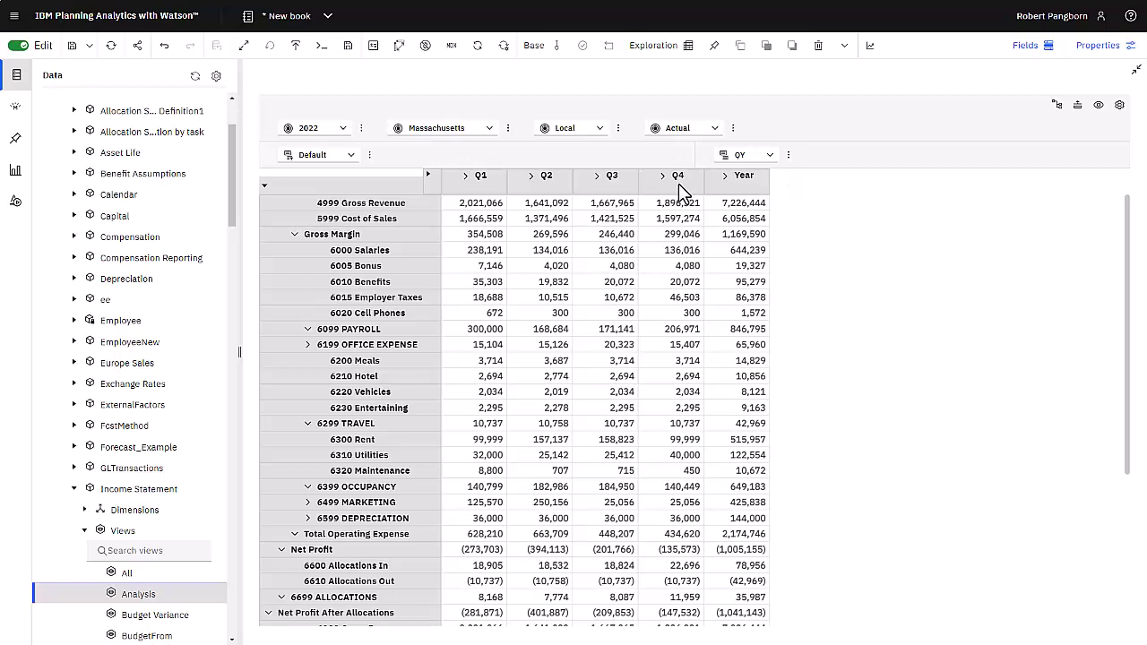
- Keep only 4999 Gross Revenue and Total Operating Expense, use the M set, and swap rows and columns
{"action": "left_click", "coordinate": [358, 206]}
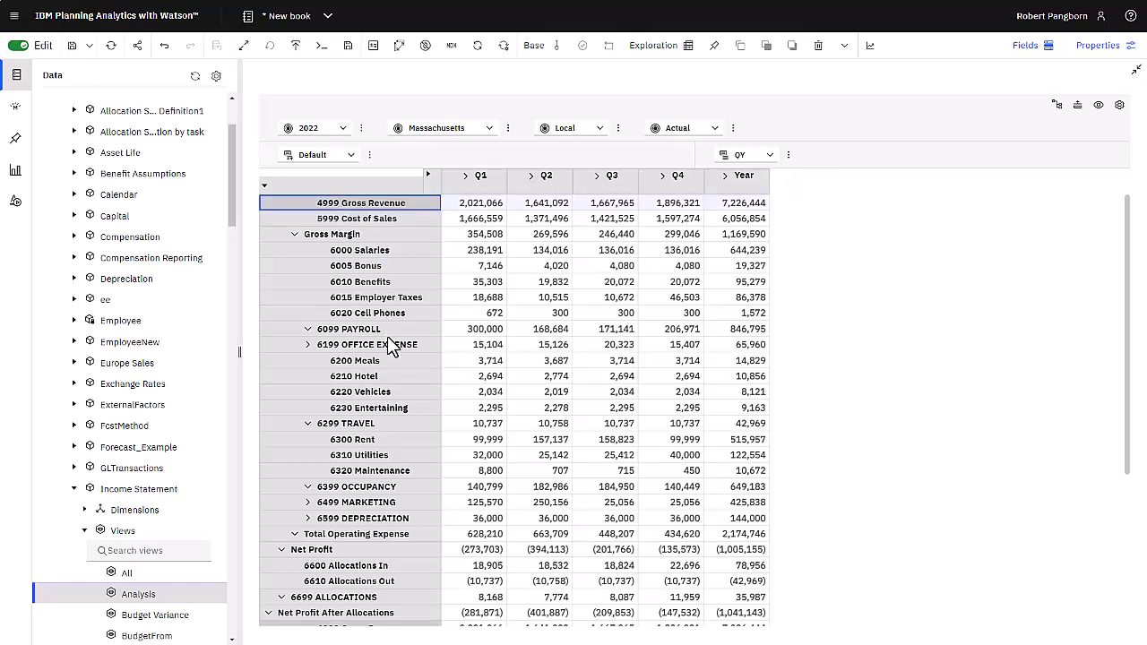
{"action": "left_click", "coordinate": [375, 536], "text": "ctrl"}
{"action": "right_click", "coordinate": [379, 542]}
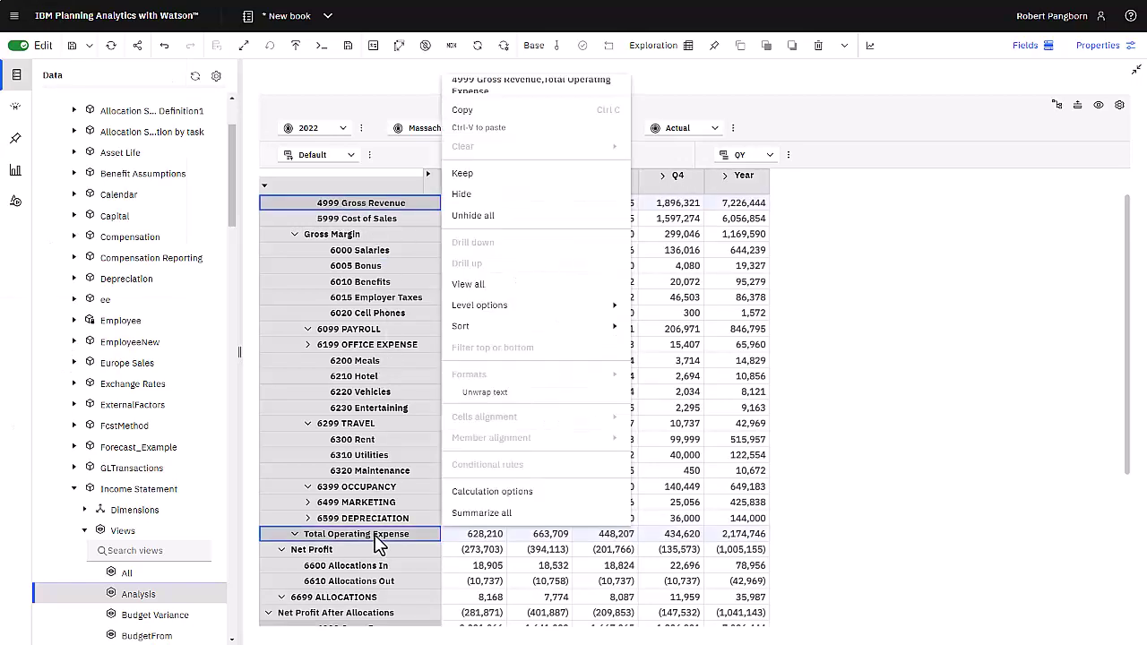
{"action": "left_click", "coordinate": [482, 177]}
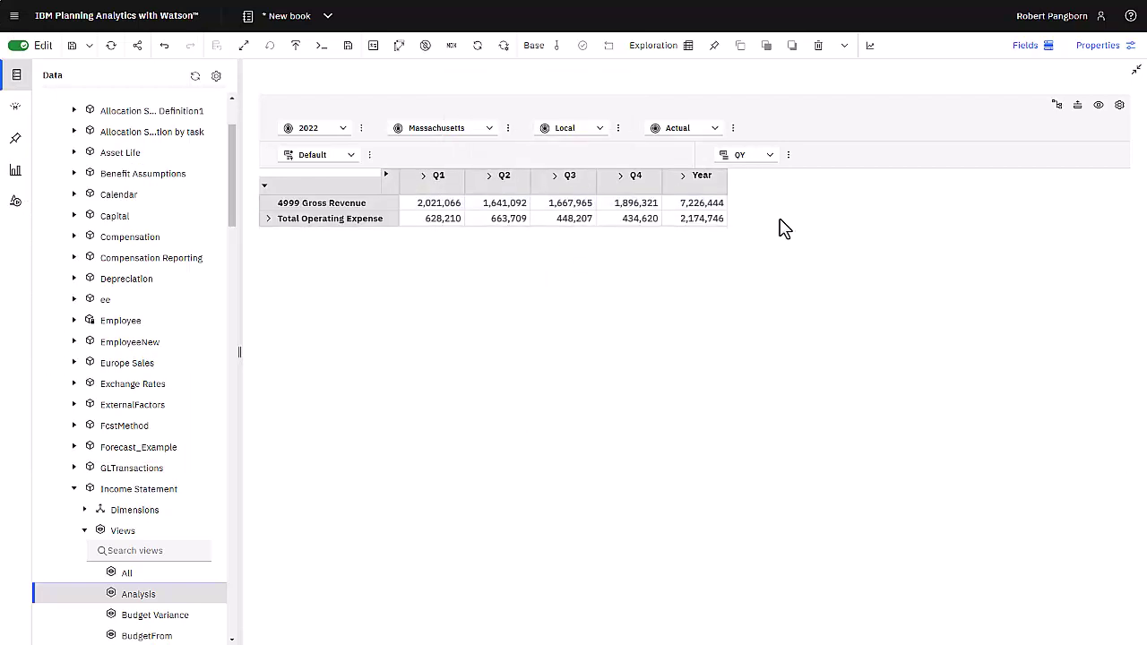
{"action": "left_click", "coordinate": [768, 157]}
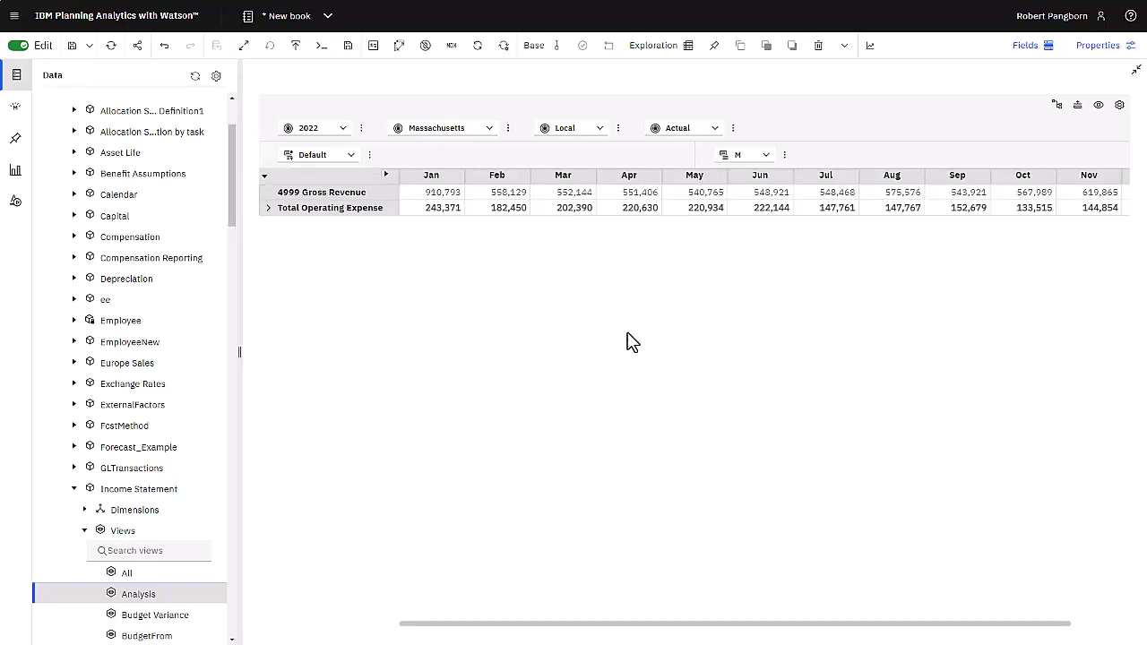
{"action": "left_click", "coordinate": [399, 47]}
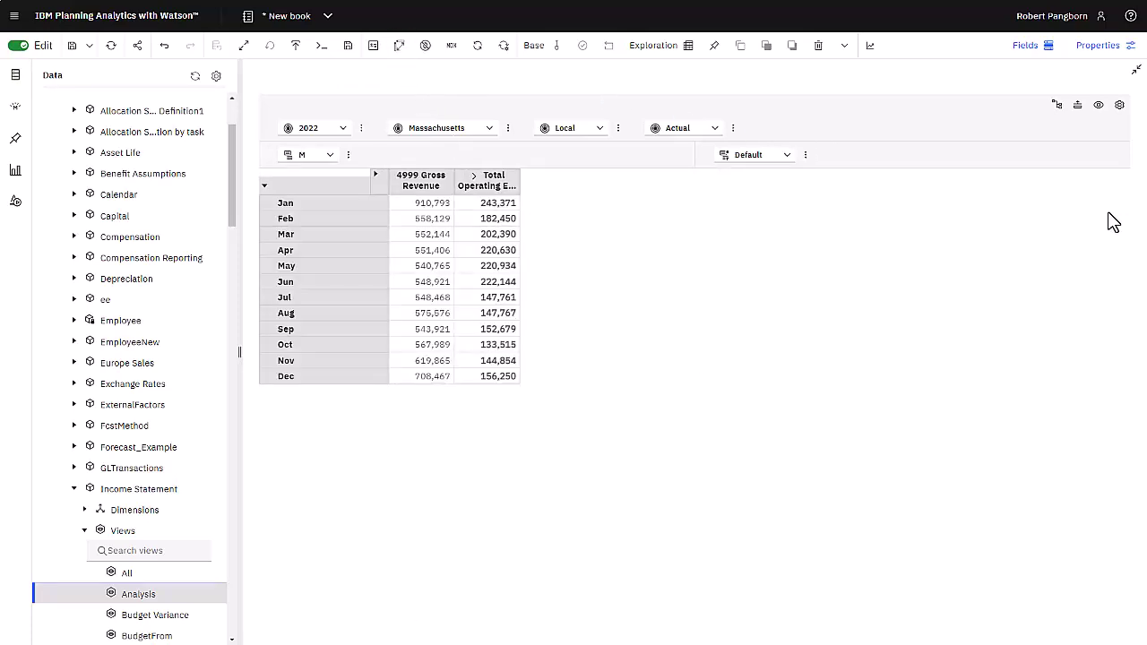
- Move the monthly view right of the income table and display it as a Line and column chart
{"action": "left_click", "coordinate": [1138, 72]}
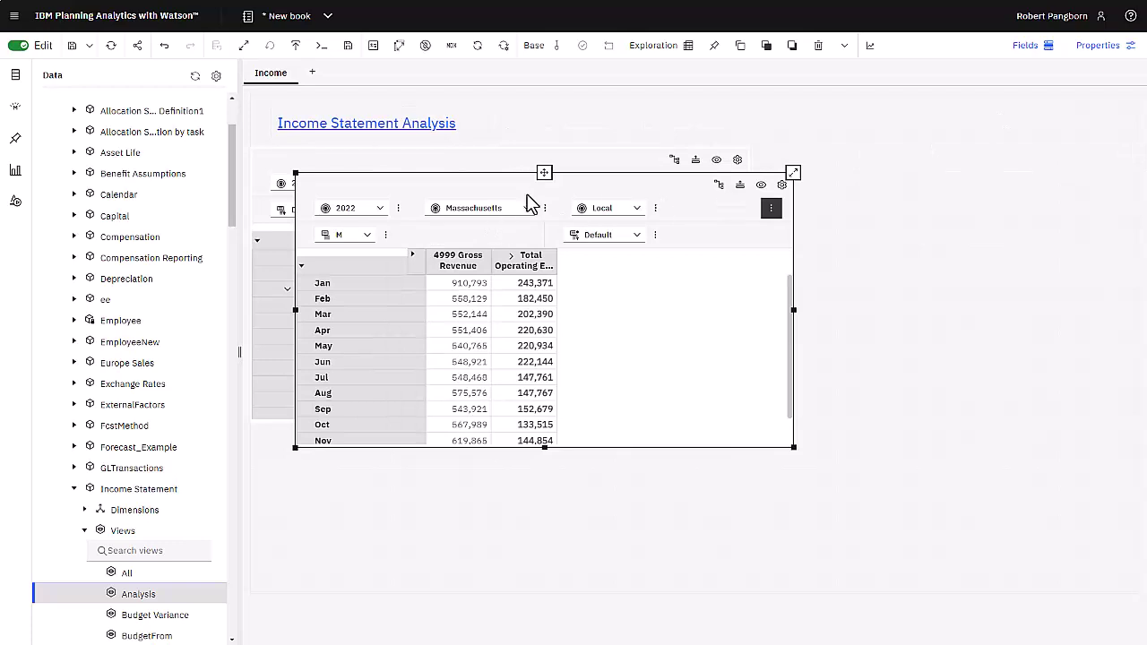
{"action": "left_click_drag", "start_coordinate": [545, 174], "coordinate": [829, 367]}
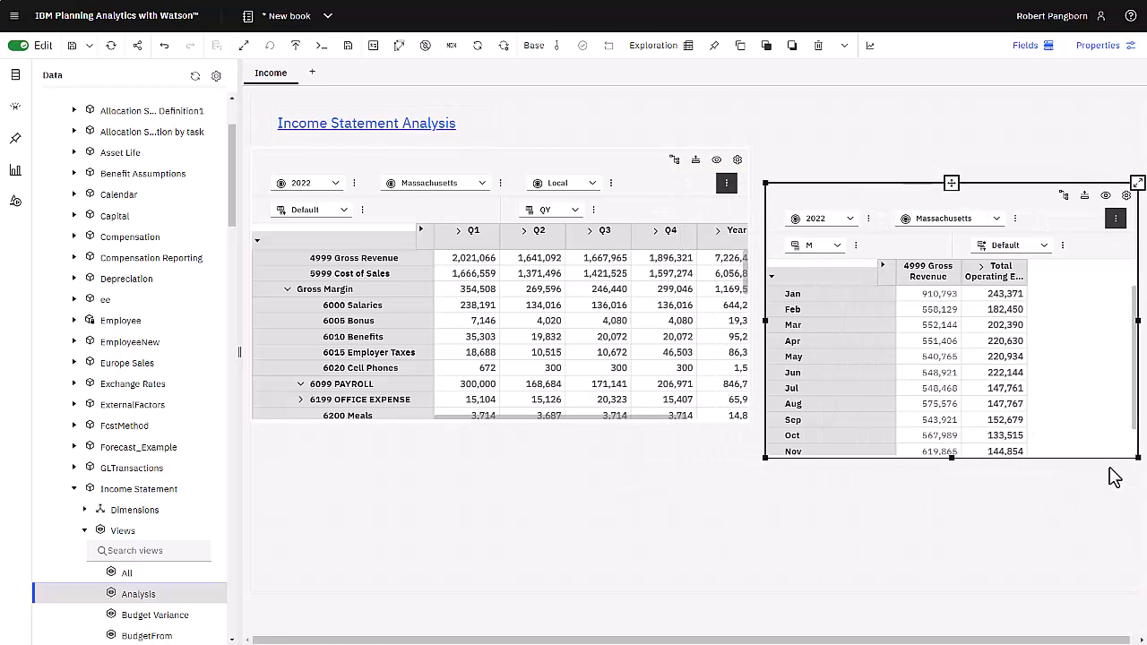
{"action": "left_click", "coordinate": [664, 52]}
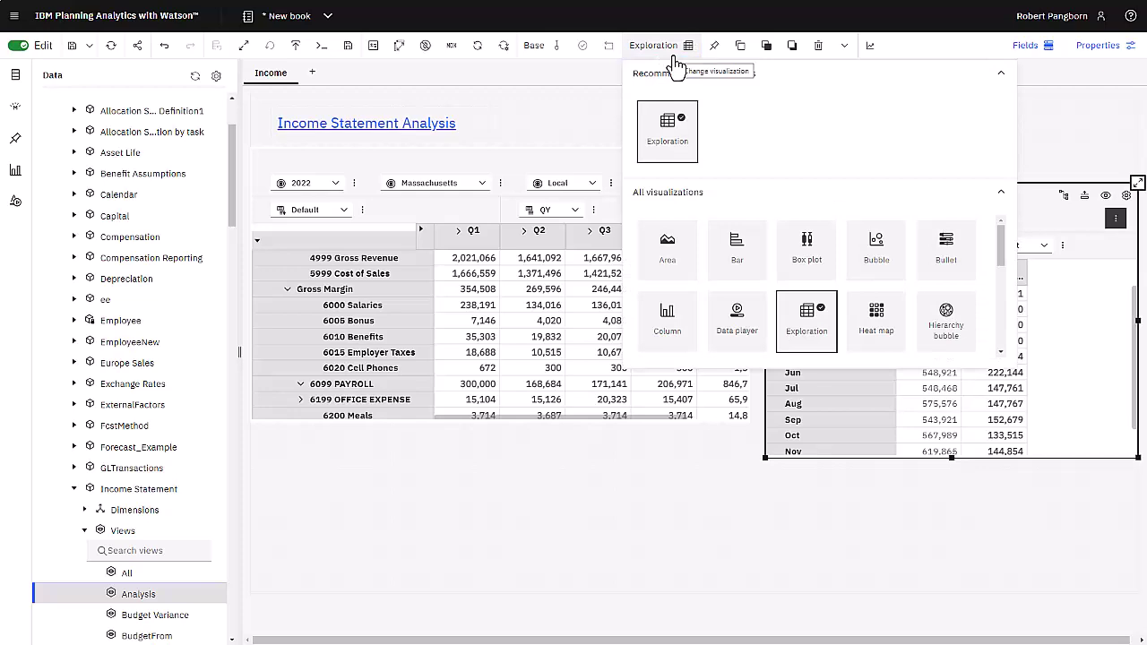
{"action": "scroll", "coordinate": [806, 294], "scroll_direction": "down", "scroll_amount": 2}
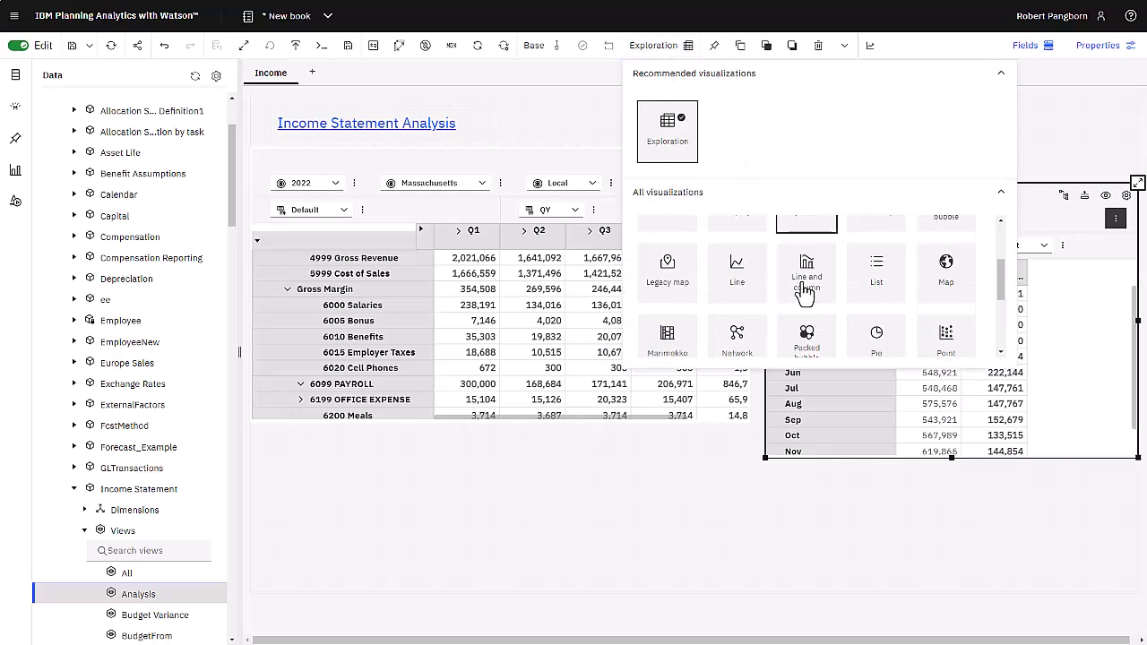
{"action": "left_click", "coordinate": [806, 283]}
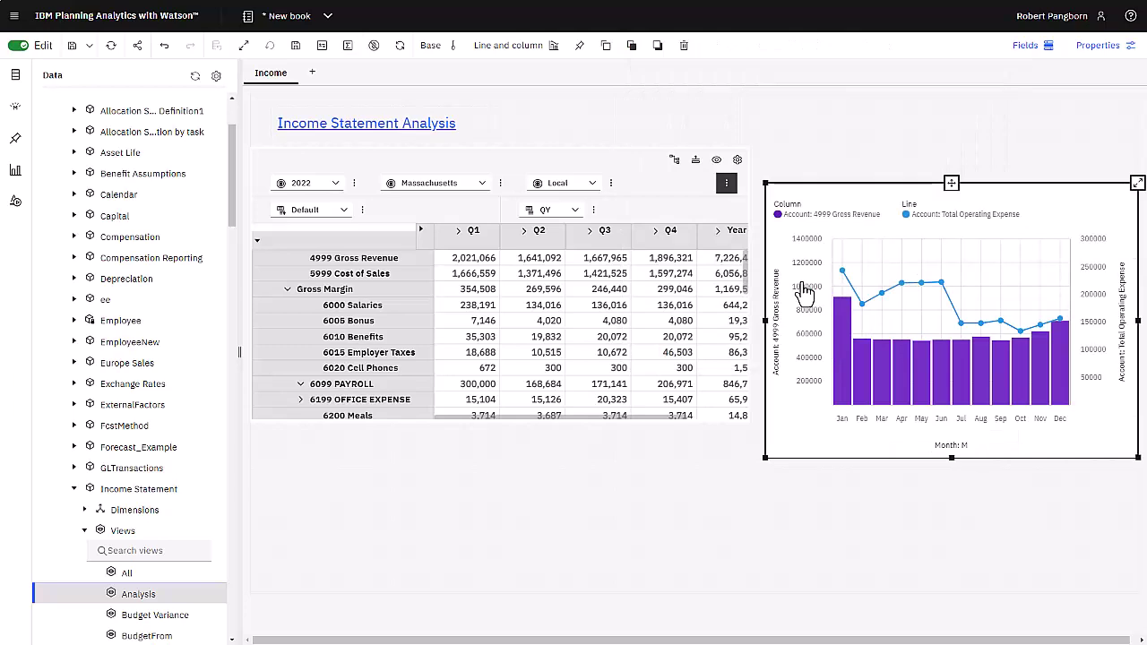
{"action": "left_click", "coordinate": [1027, 50]}
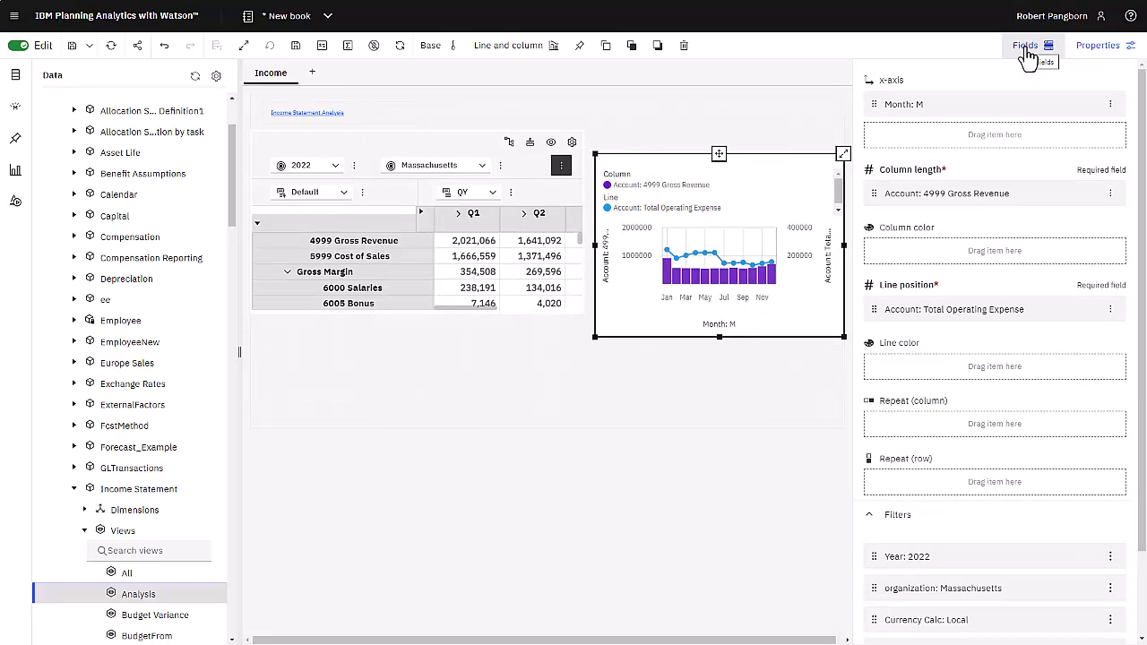
{"action": "left_click", "coordinate": [1095, 53]}
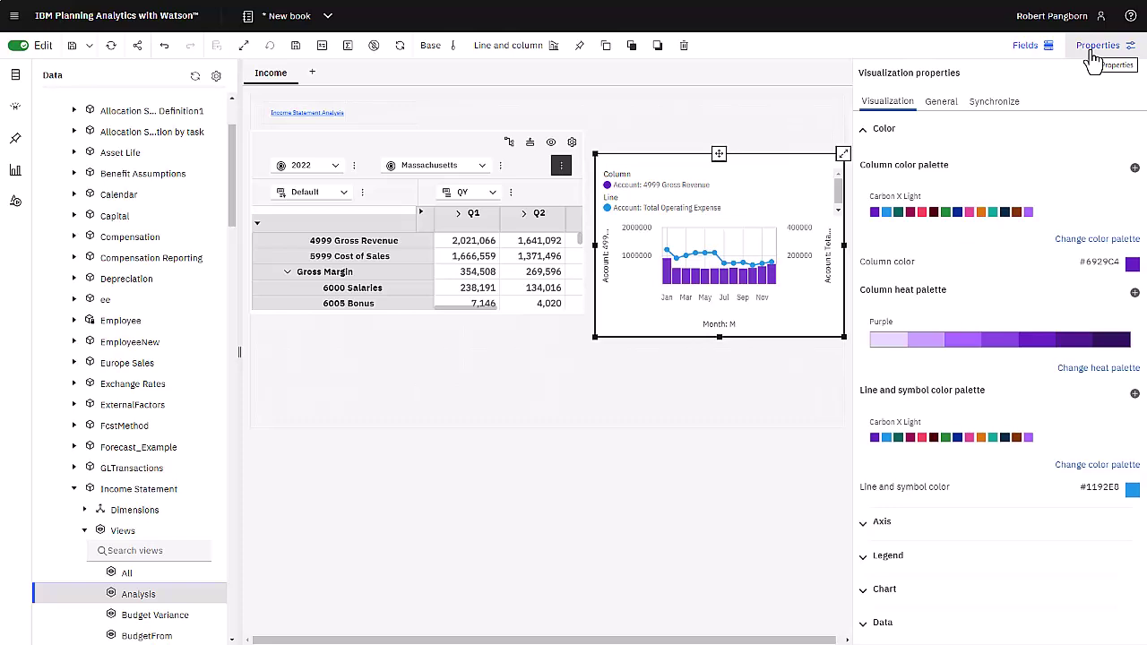
{"action": "left_click", "coordinate": [615, 565]}
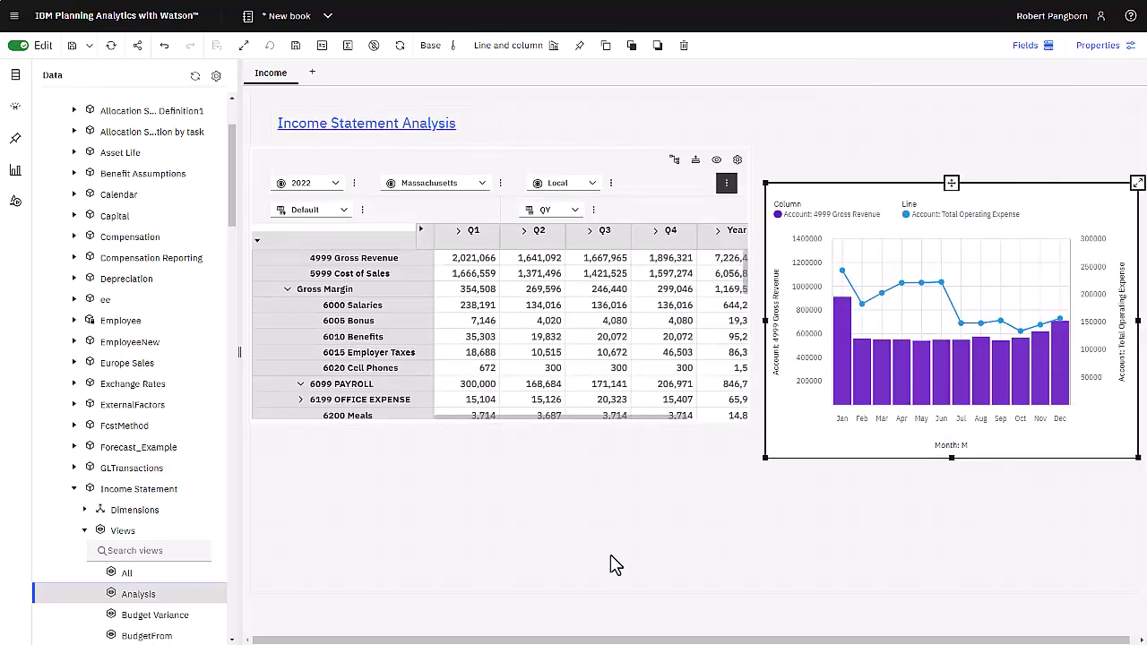
- Save the book as 'income statement analysis' in Personal > Video series
{"action": "left_click", "coordinate": [76, 50]}
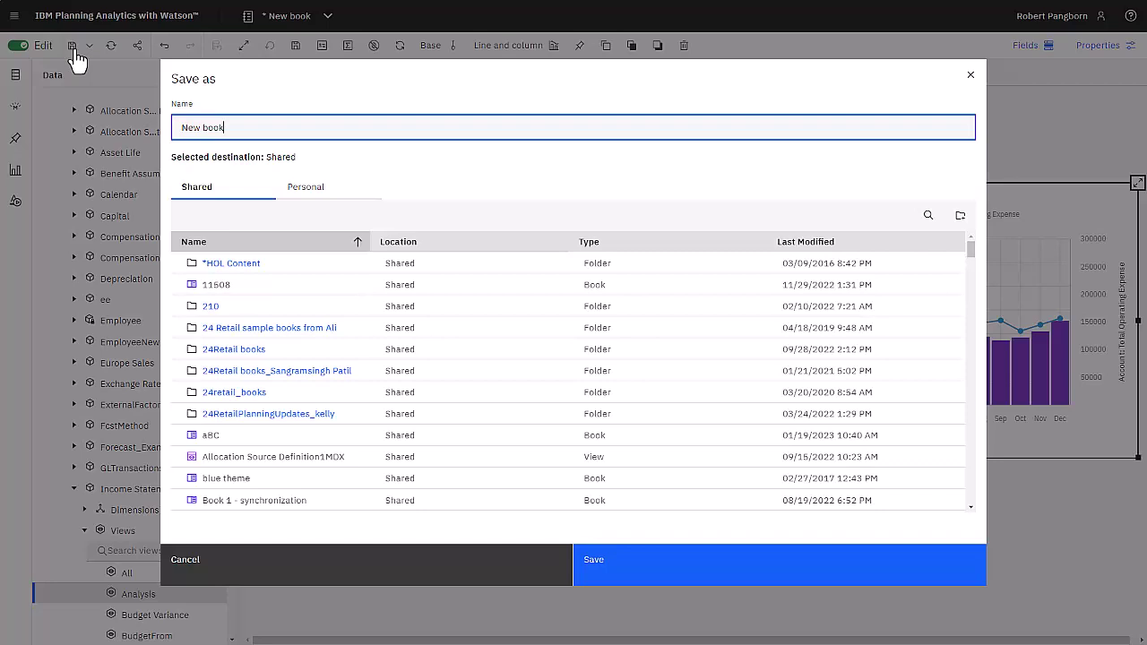
{"action": "left_click", "coordinate": [304, 198]}
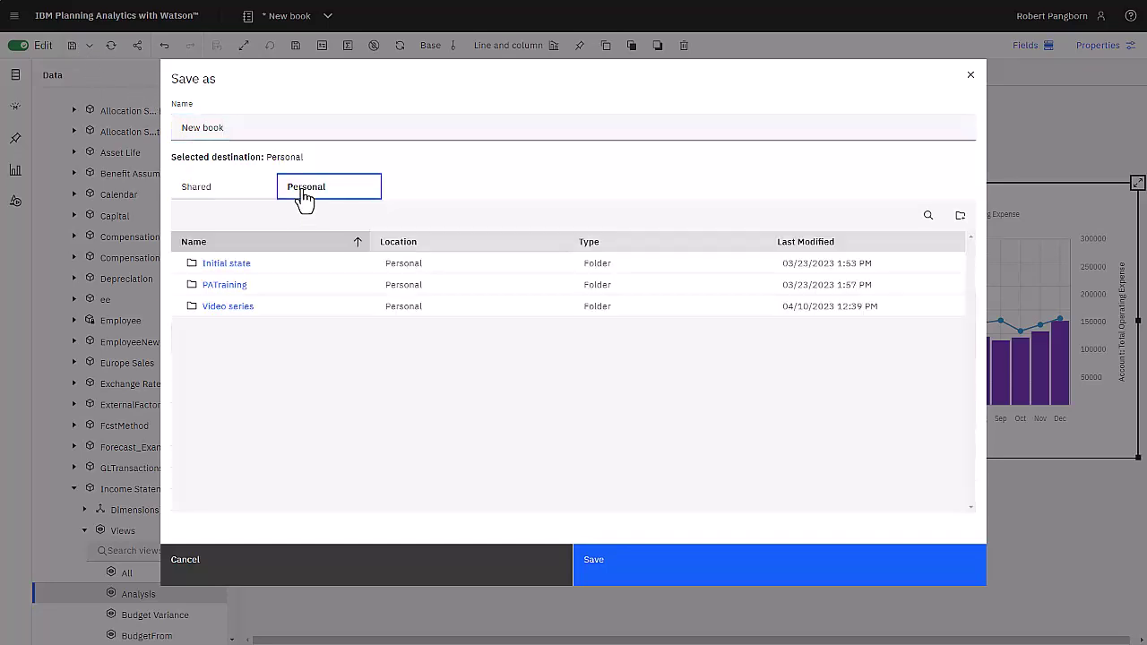
{"action": "left_click", "coordinate": [230, 308]}
{"action": "left_click_drag", "start_coordinate": [238, 110], "coordinate": [171, 97]}
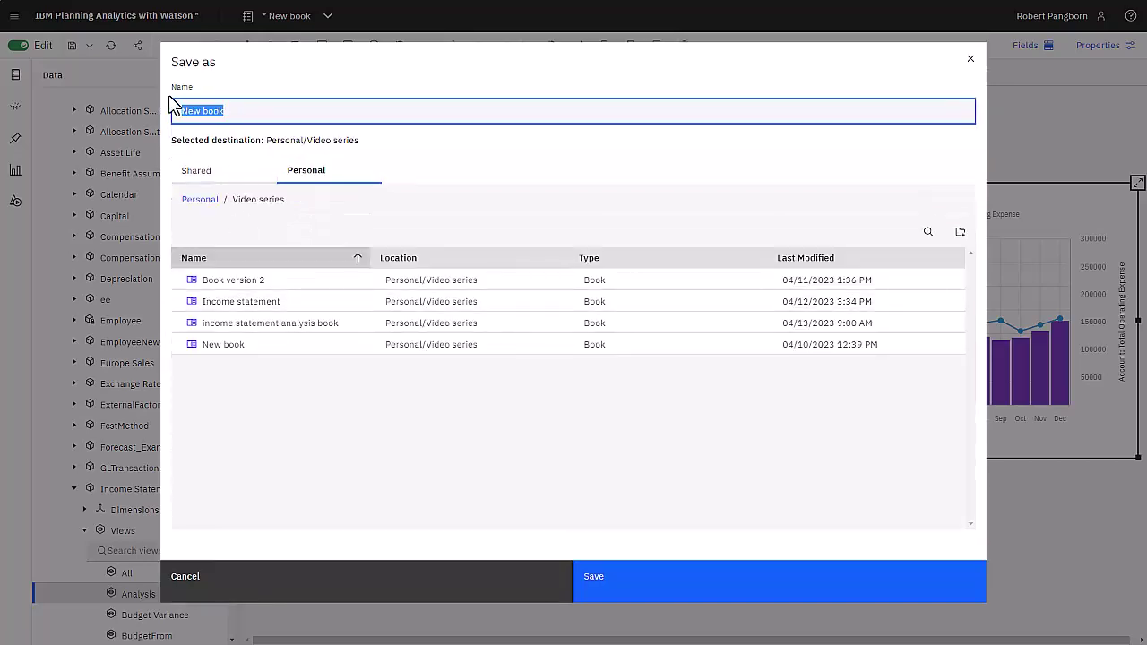
{"action": "type", "text": "income statement "}
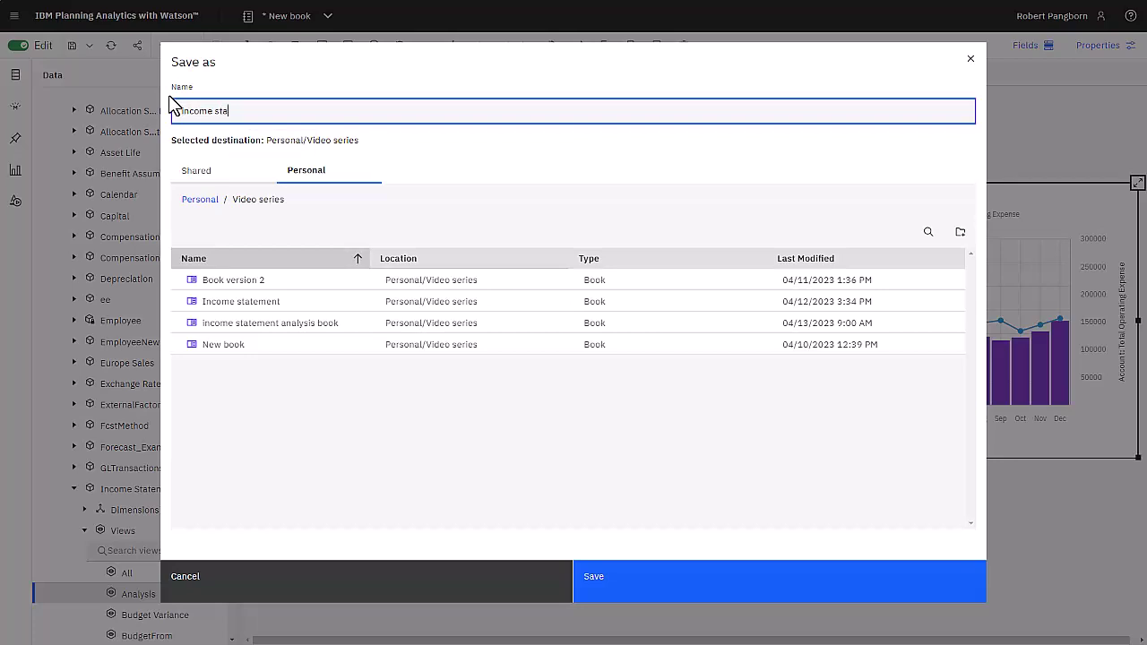
{"action": "type", "text": "analysis"}
{"action": "left_click", "coordinate": [623, 597]}
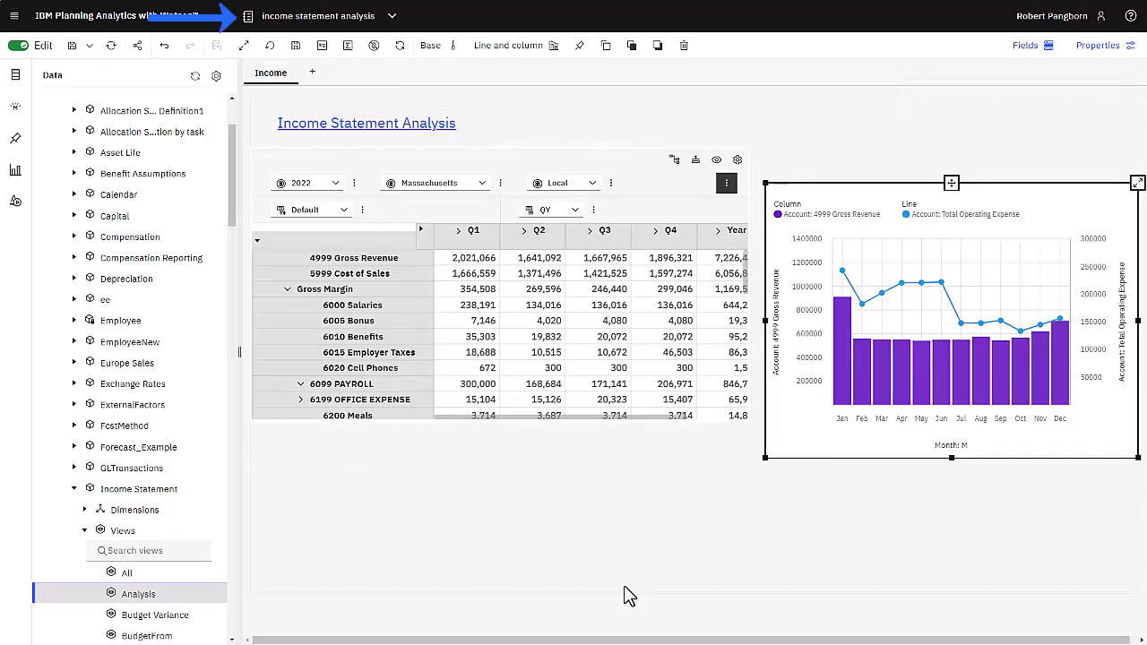
- From the Welcome page, open 'income statement analysis' via Reports and Analysis > Personal > Video series
{"action": "left_click", "coordinate": [385, 584]}
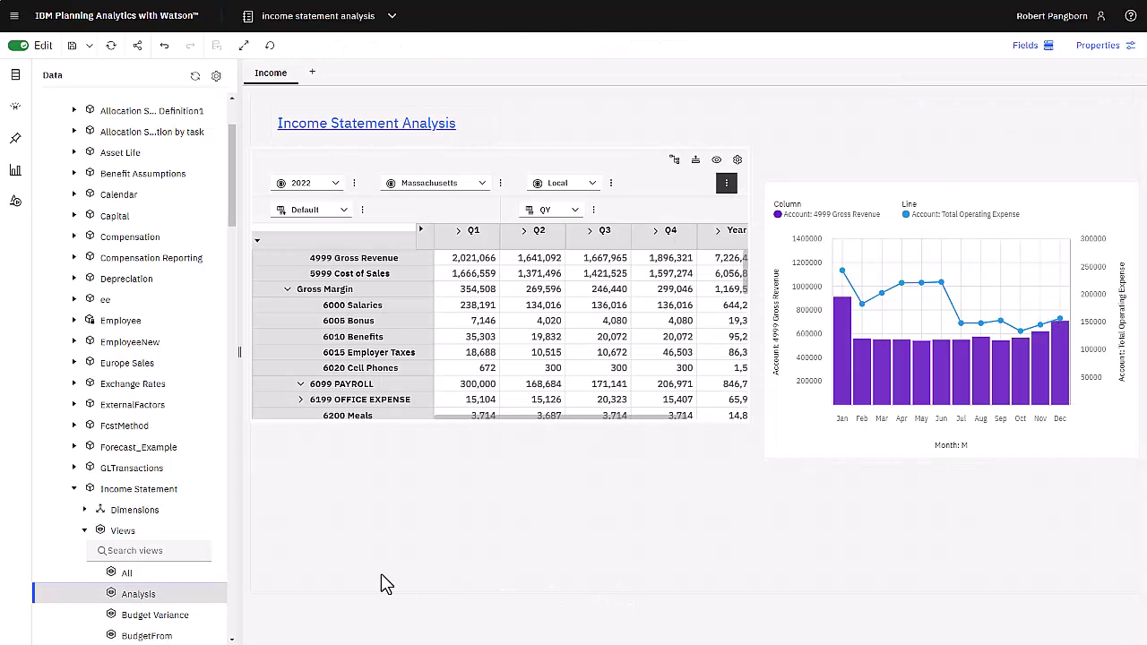
{"action": "left_click", "coordinate": [391, 16]}
{"action": "left_click", "coordinate": [408, 106]}
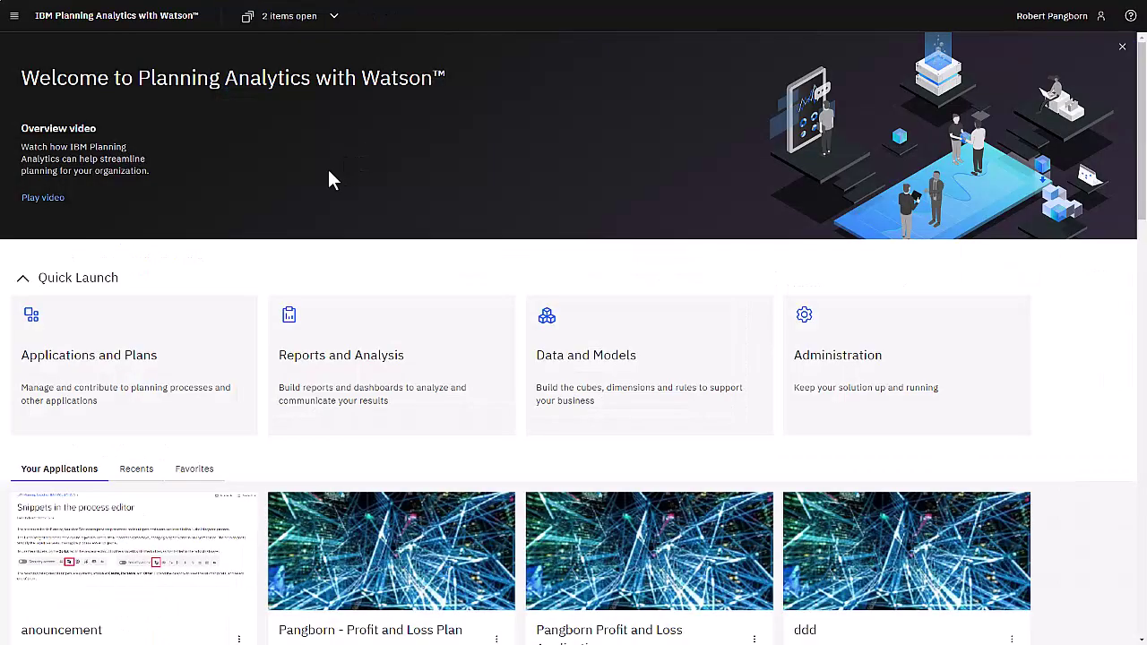
{"action": "left_click", "coordinate": [400, 411]}
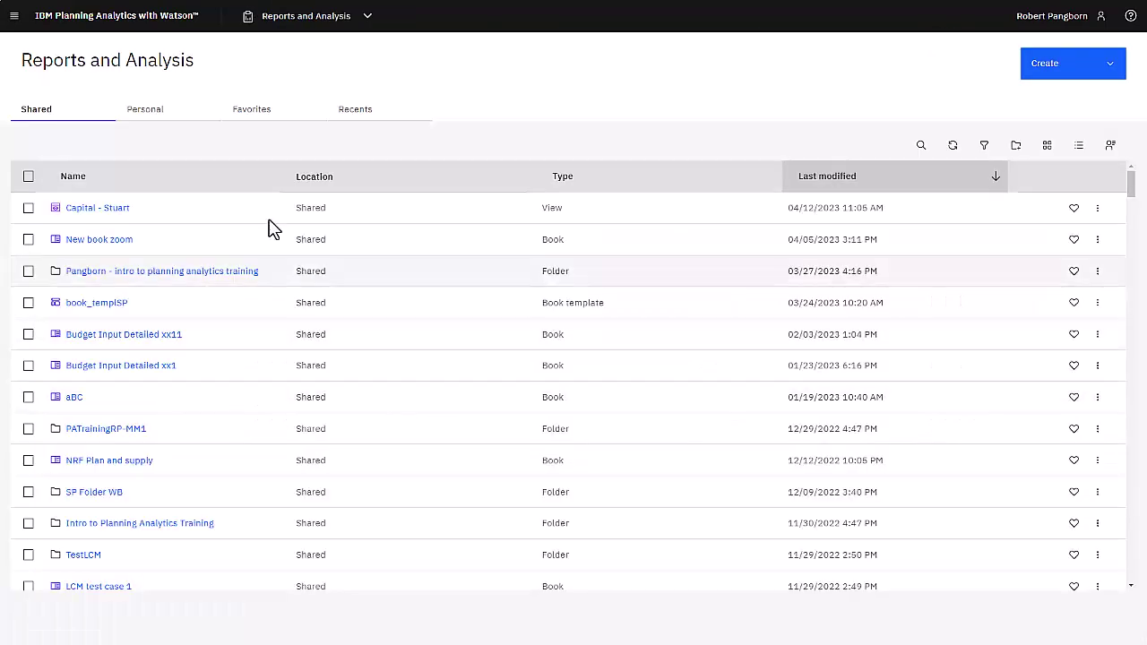
{"action": "left_click", "coordinate": [141, 117]}
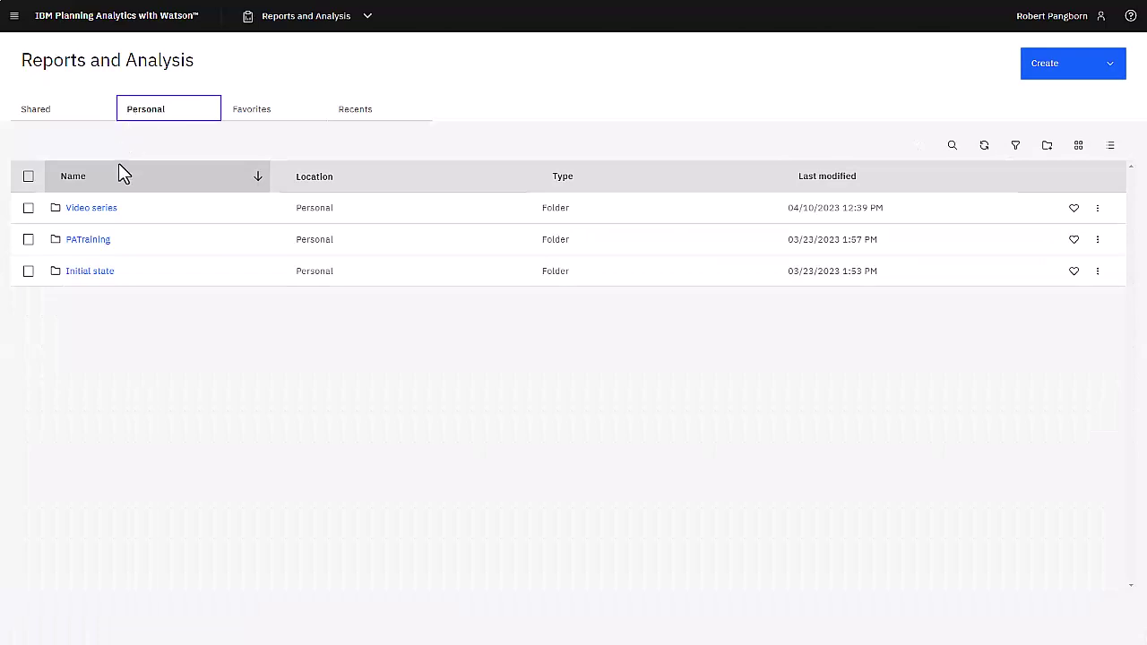
{"action": "left_click", "coordinate": [104, 213]}
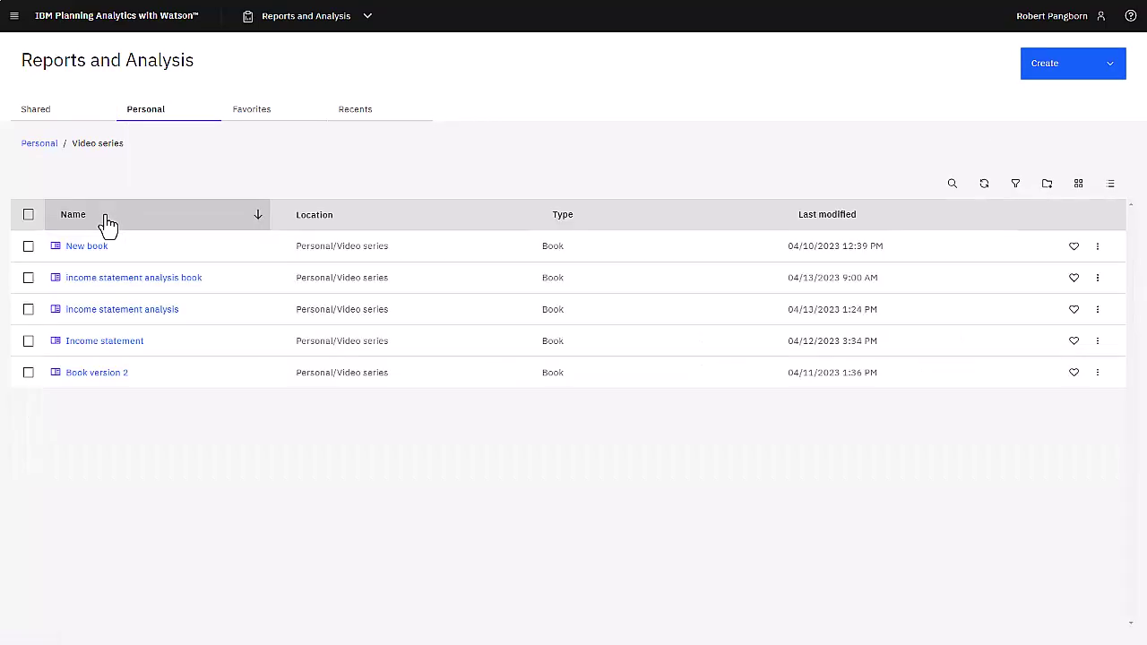
{"action": "left_click", "coordinate": [120, 314]}
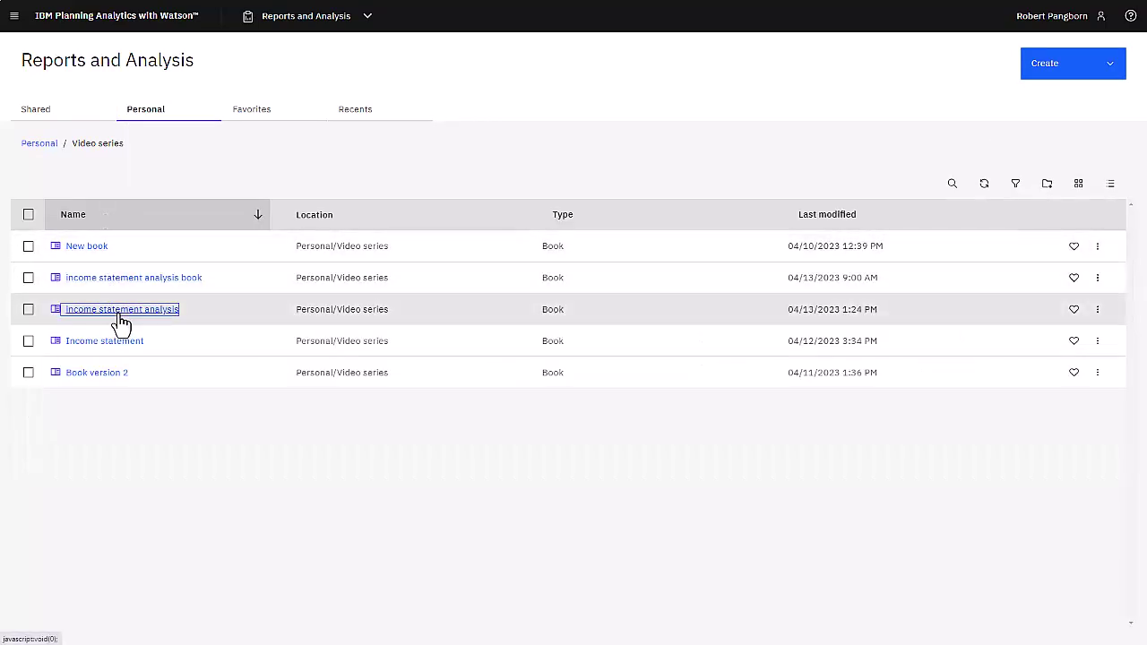